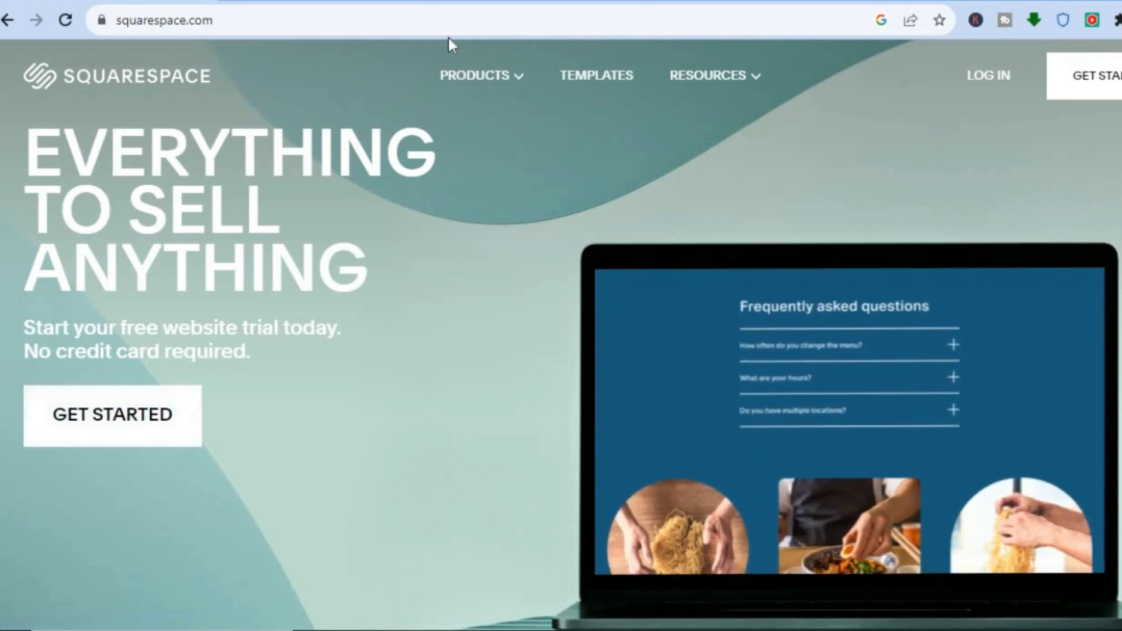
# Switch to the Squarespace templates questionnaire and choose Photography as what the site is about
pyautogui.hotkey('ctrl', '3')
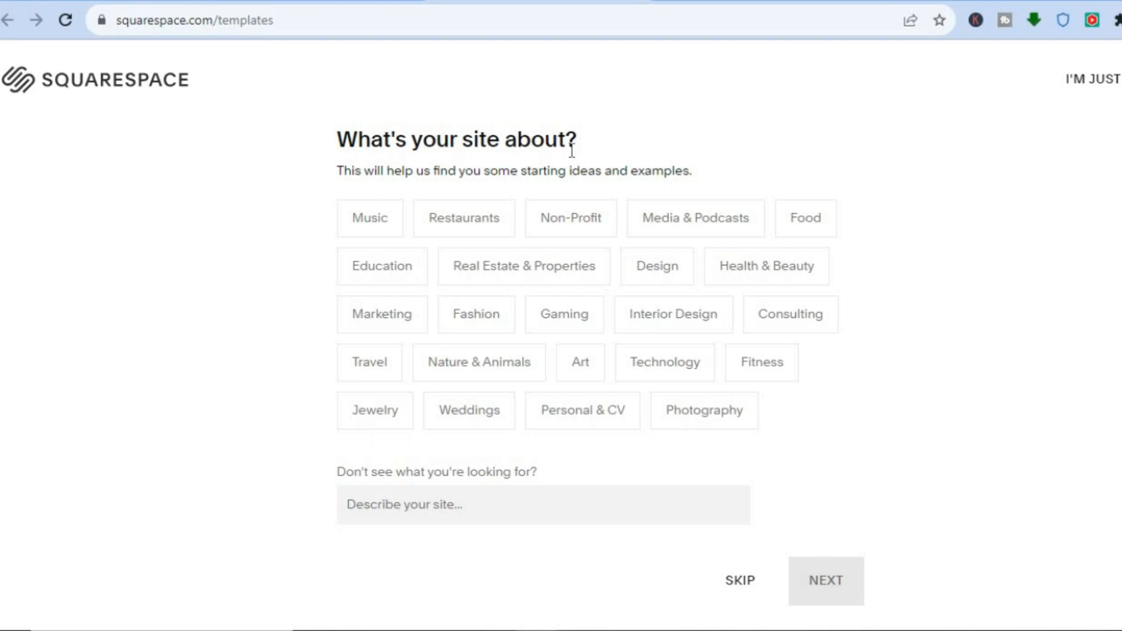
pyautogui.click(703, 422)
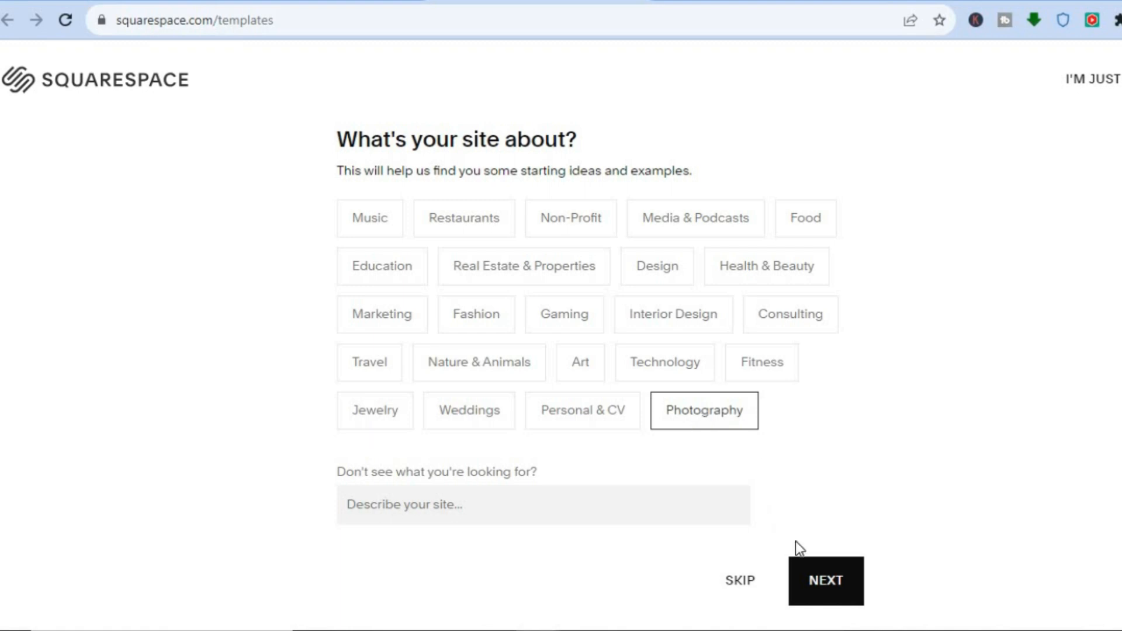
pyautogui.click(831, 589)
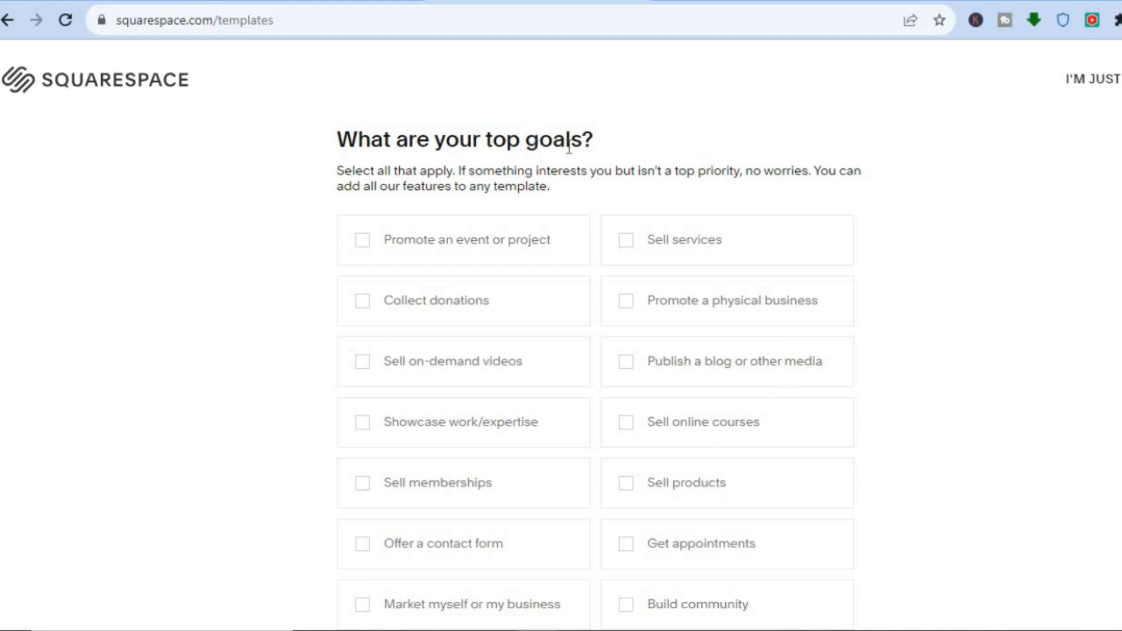
# Select "Publish a blog or other media" as the top goal and continue
pyautogui.click(627, 244)
pyautogui.click(677, 374)
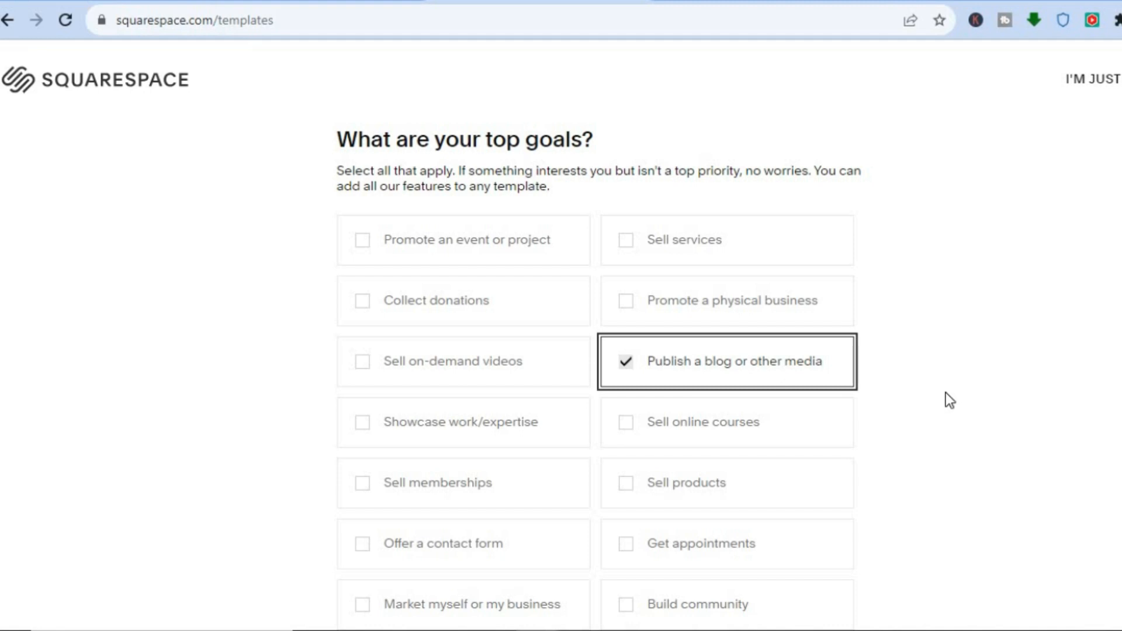
pyautogui.scroll(-2, 562, 337)
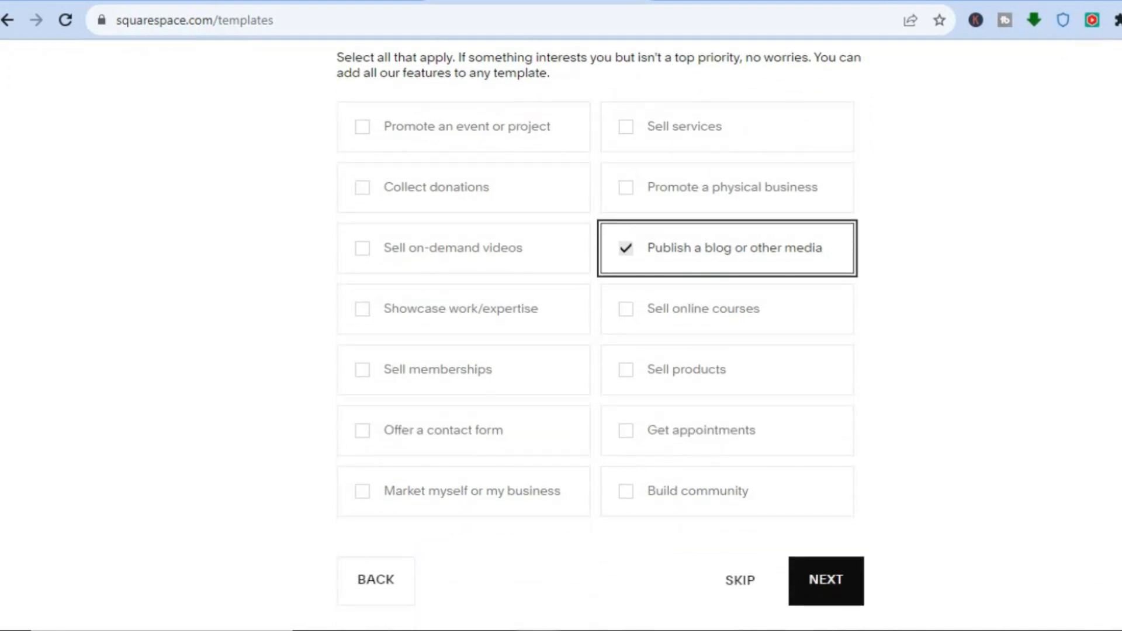
pyautogui.click(837, 582)
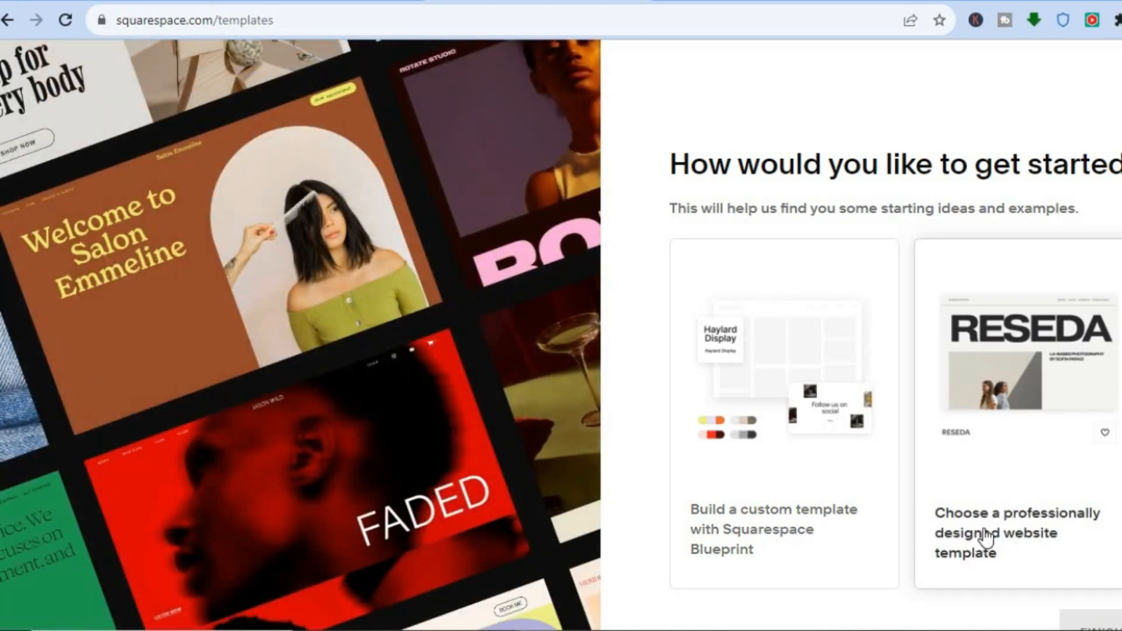
# Choose to get started with a professionally designed website template and finish the questionnaire
pyautogui.click(987, 537)
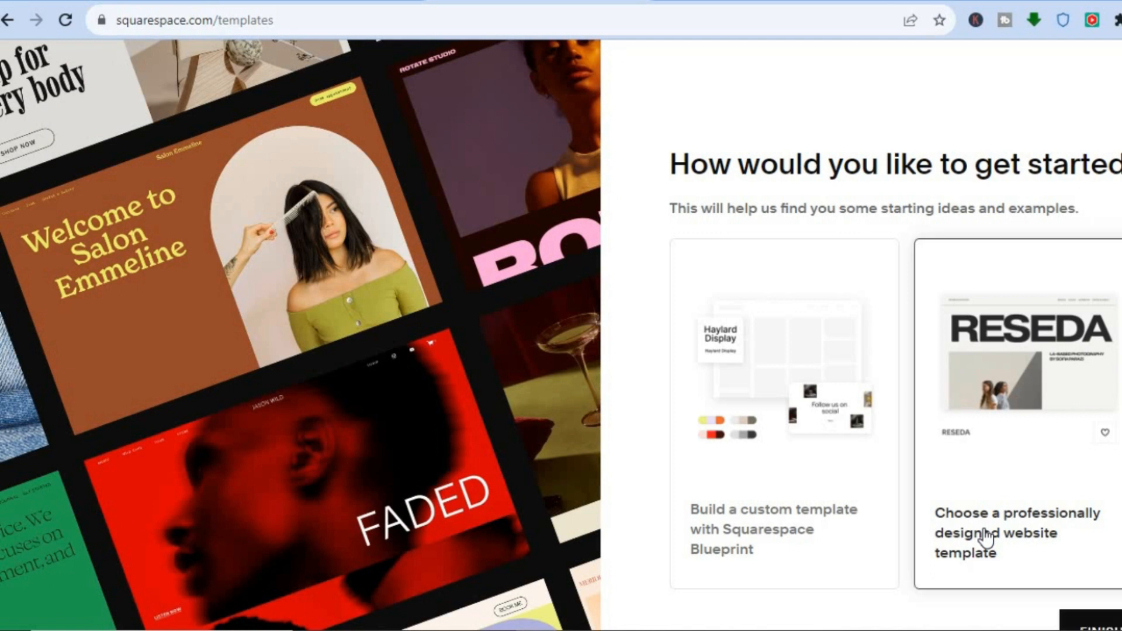
pyautogui.scroll(-1, 1109, 534)
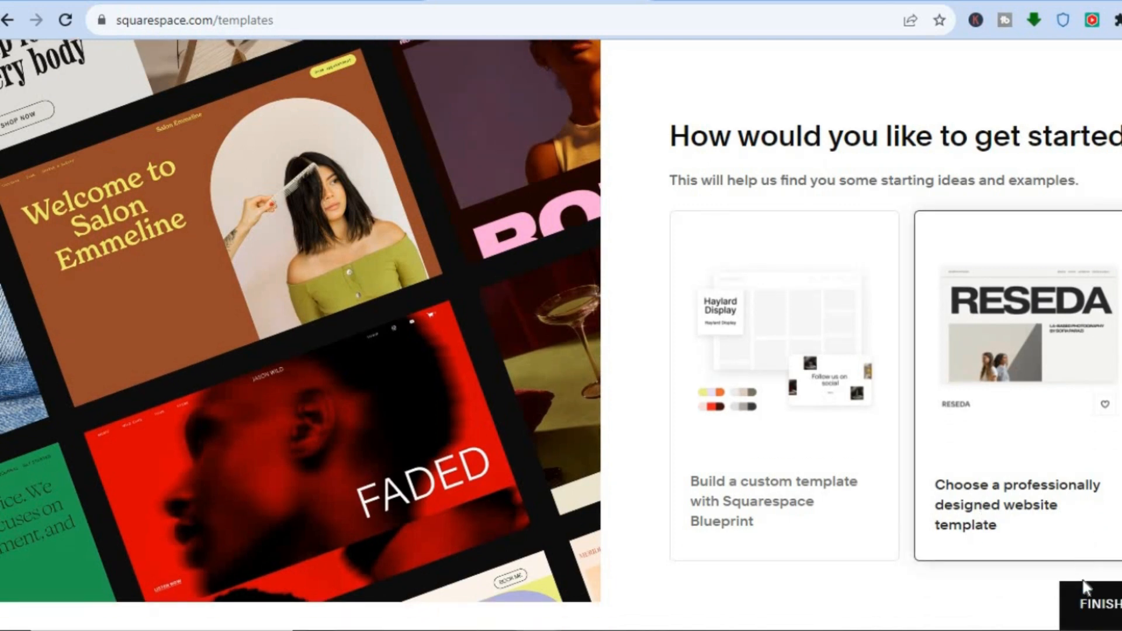
pyautogui.click(1084, 603)
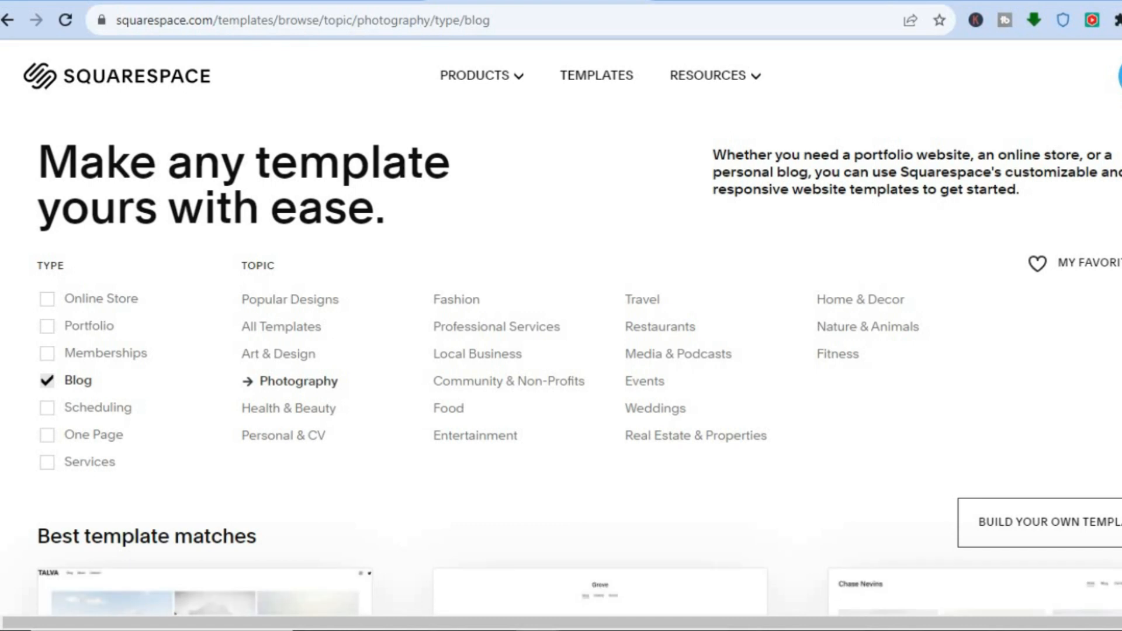
# Browse the best matches for photography blog templates and start a site with the Nevins template
pyautogui.scroll(-6, 561, 327)
pyautogui.scroll(-2, 561, 327)
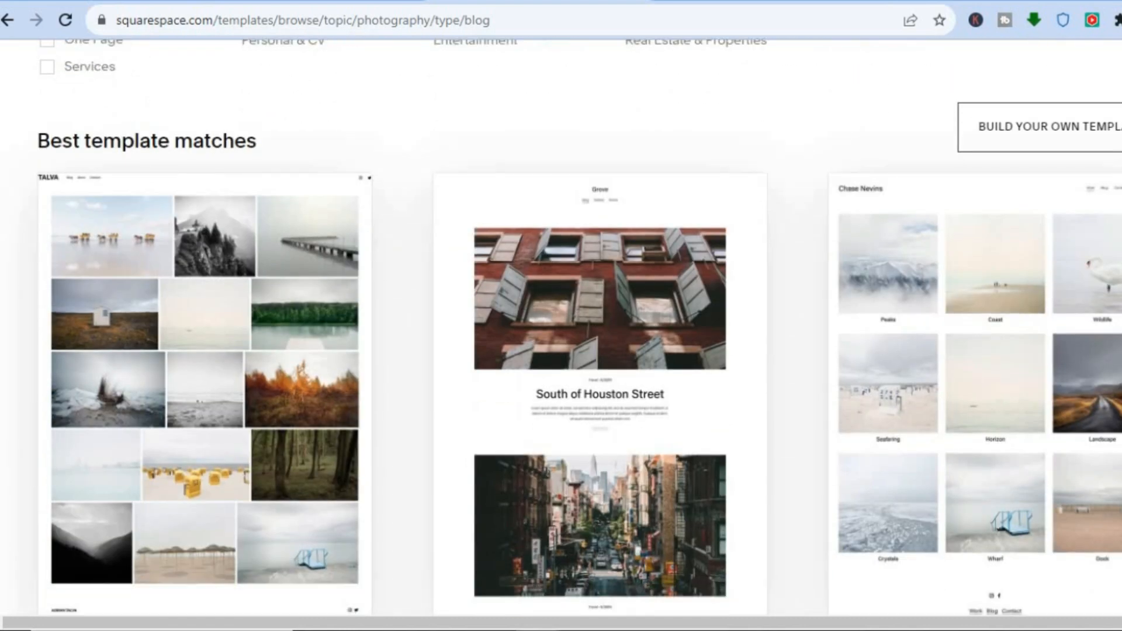
pyautogui.scroll(-7, 561, 327)
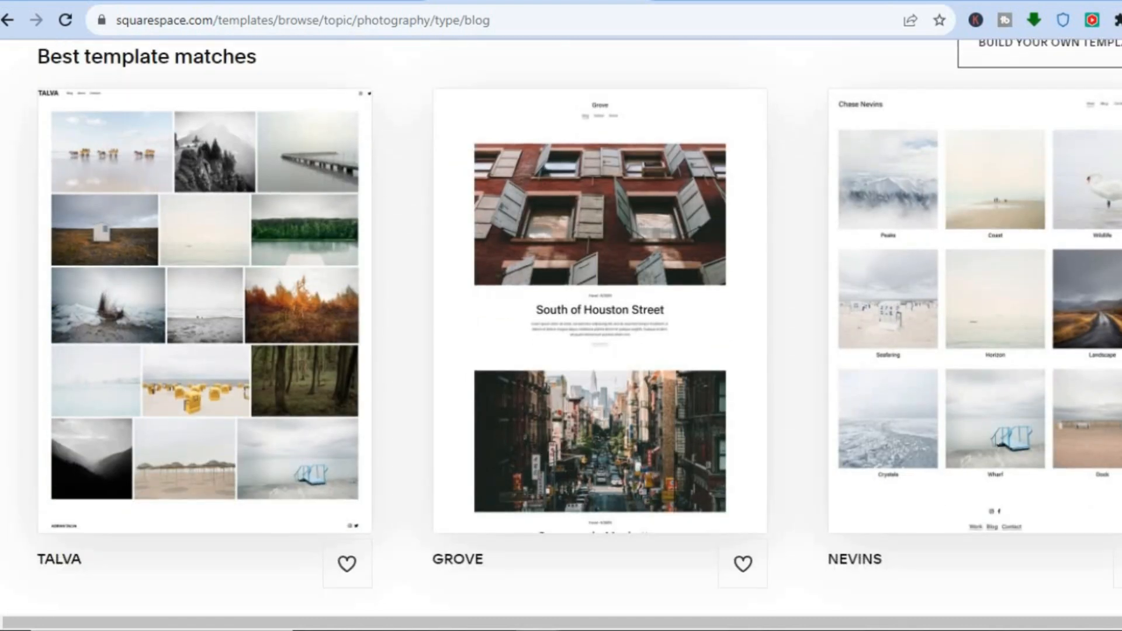
pyautogui.scroll(-3, 579, 368)
pyautogui.scroll(9, 579, 368)
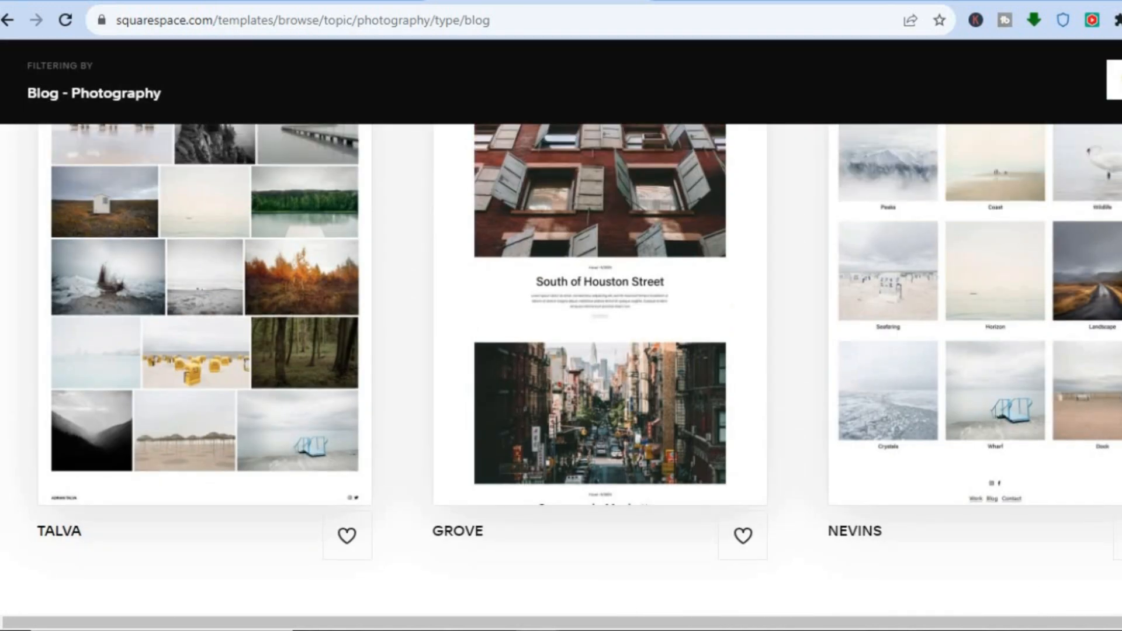
pyautogui.scroll(1, 903, 279)
pyautogui.moveTo(897, 283)
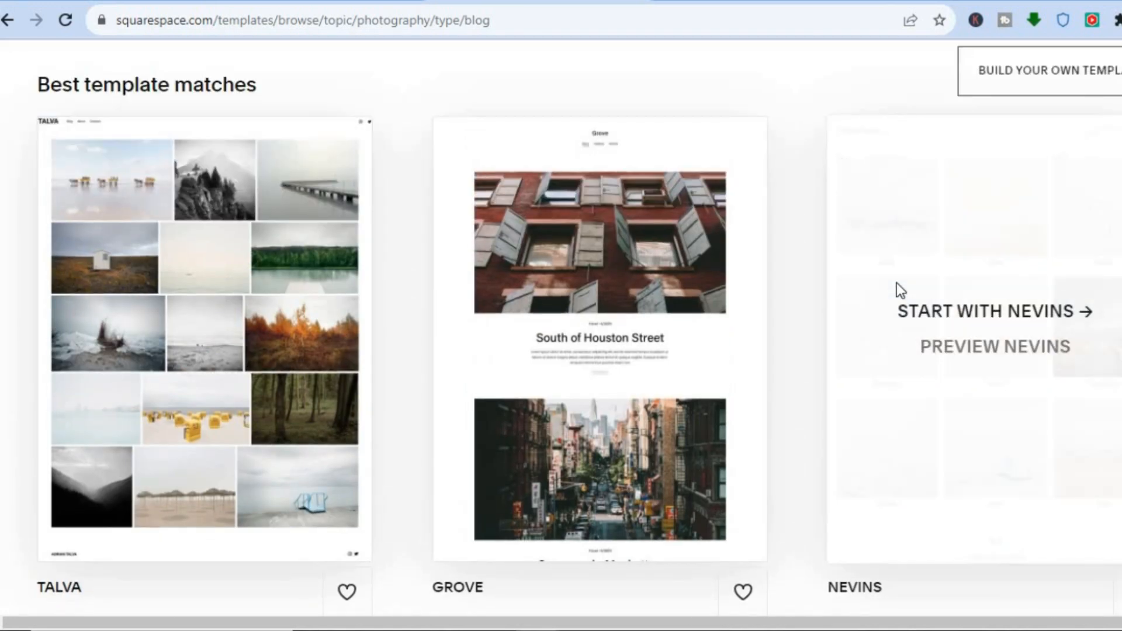
pyautogui.click(928, 312)
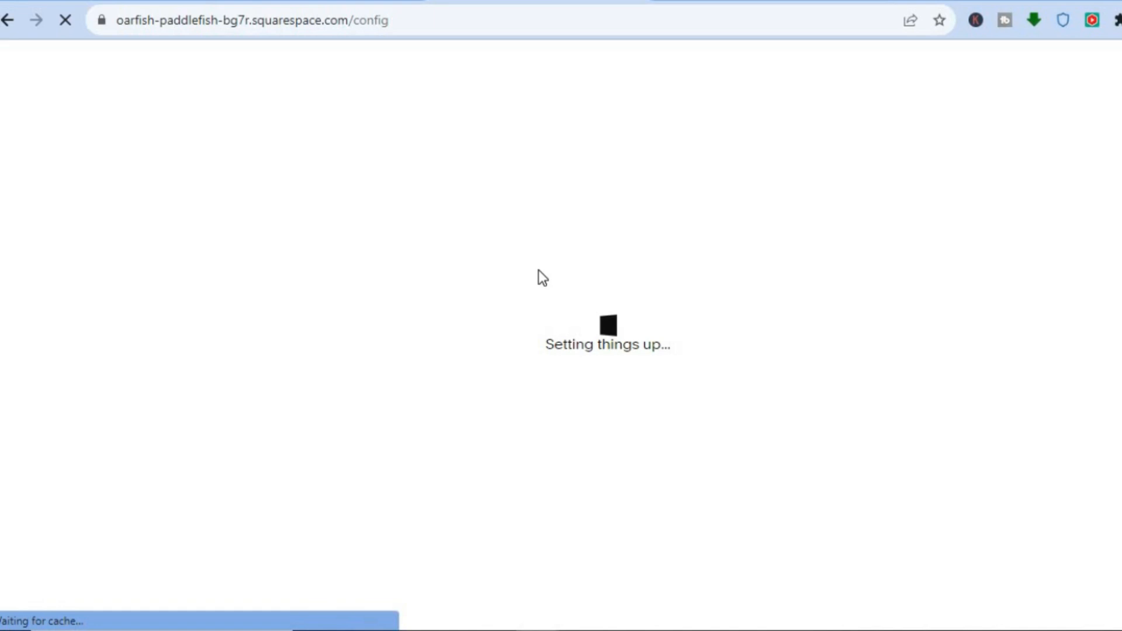
pyautogui.click(266, 25)
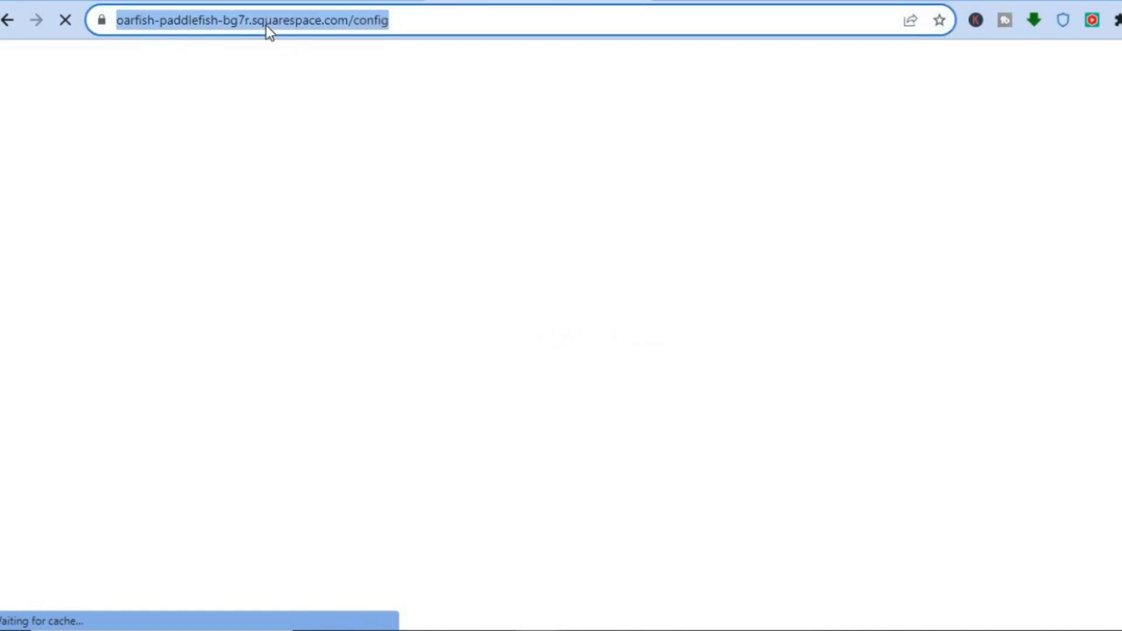
pyautogui.click(315, 17)
pyautogui.moveTo(390, 19); pyautogui.dragTo(131, 24)
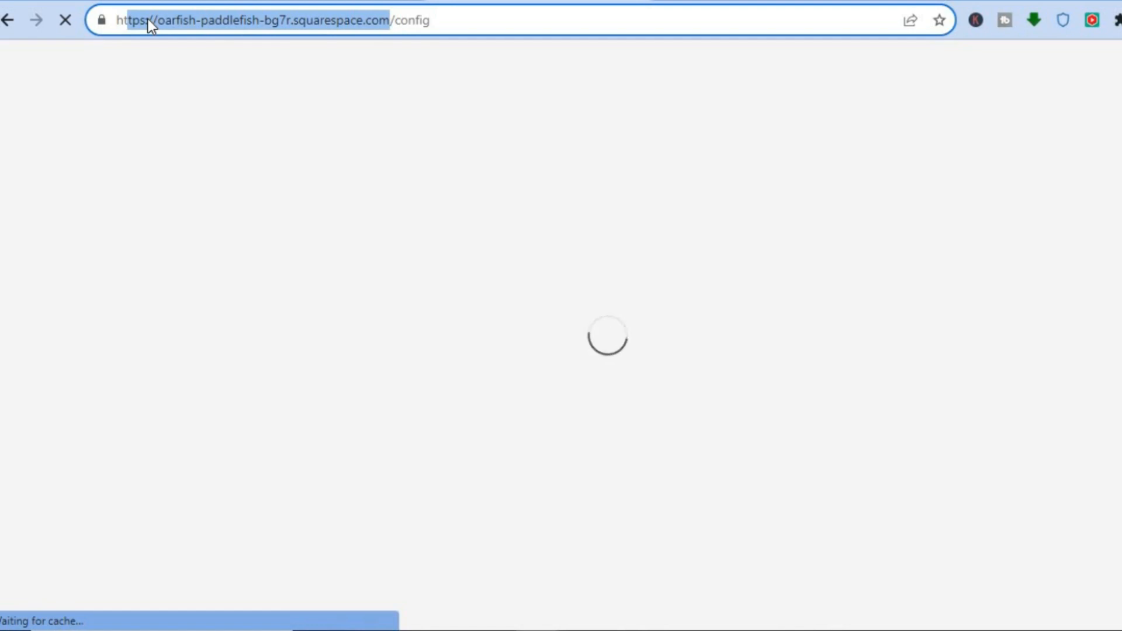
pyautogui.click(224, 62)
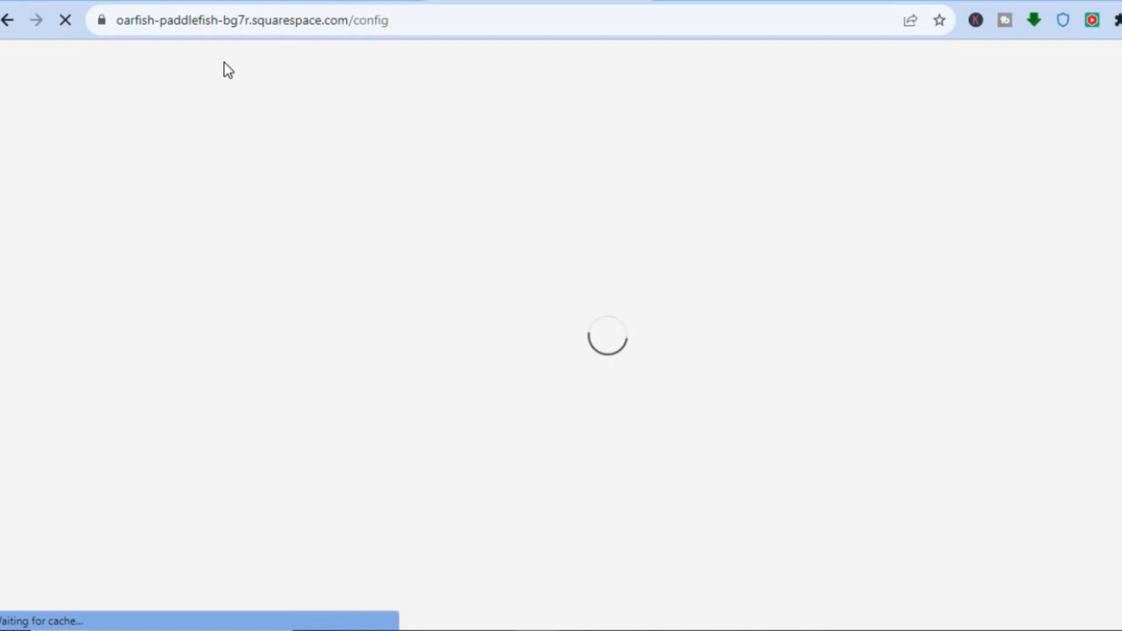
pyautogui.click(270, 16)
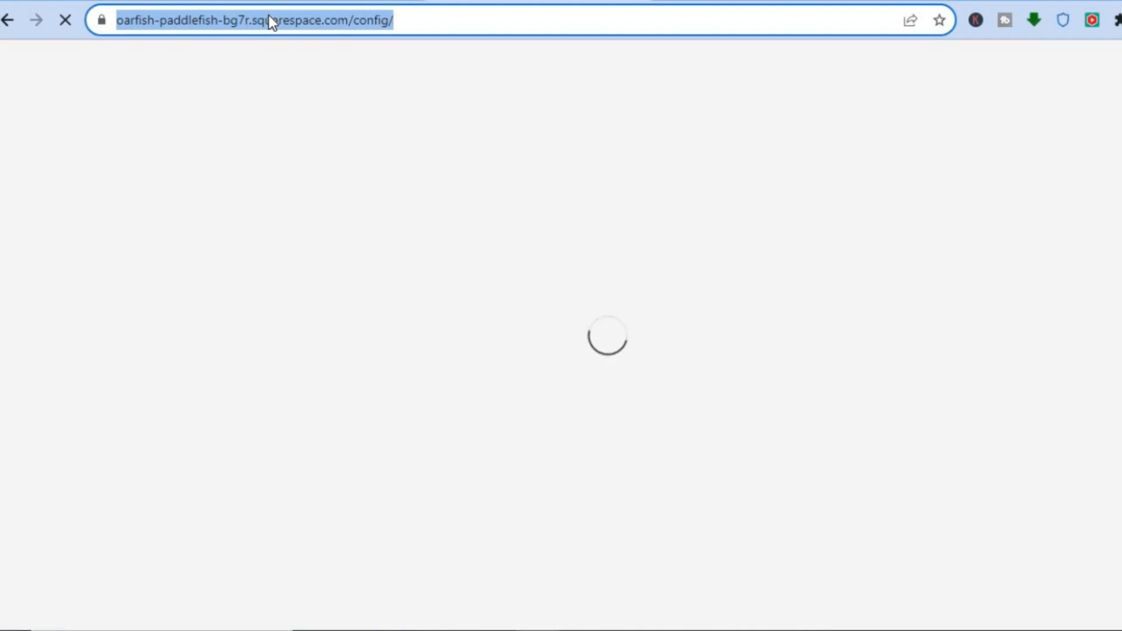
pyautogui.click(314, 57)
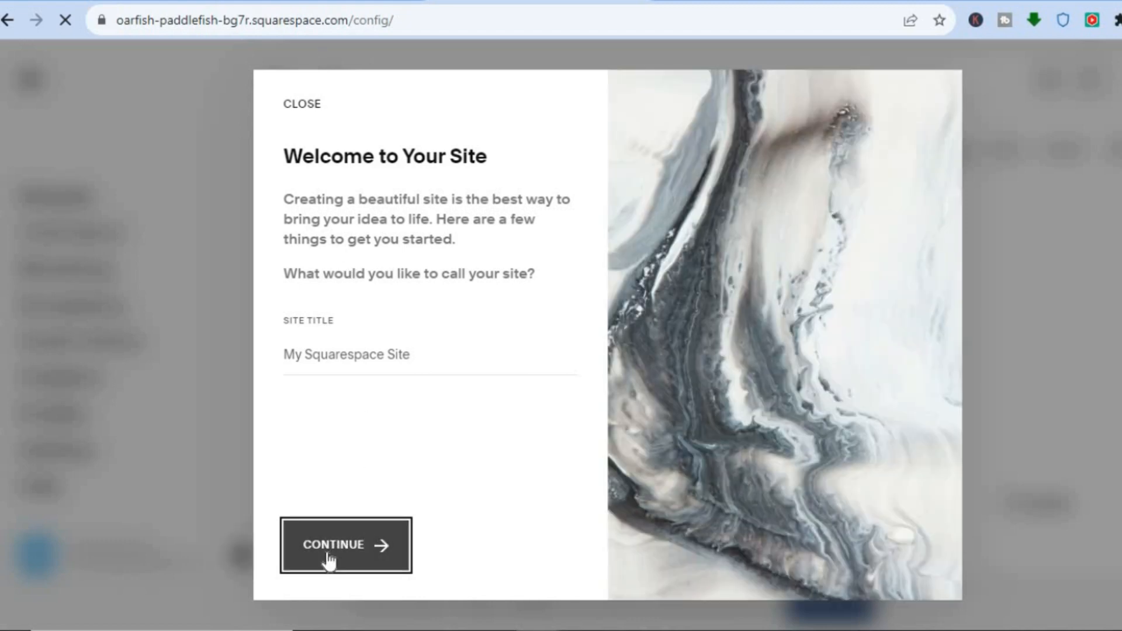
# Continue past the site title question without entering a name and close the welcome guide
pyautogui.click(329, 561)
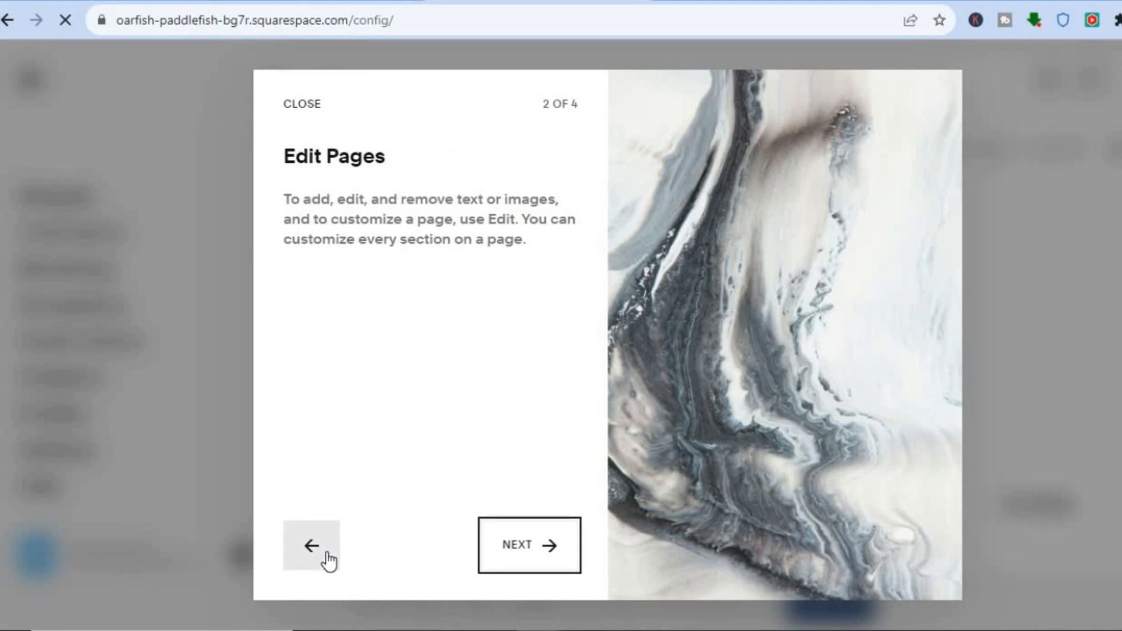
pyautogui.click(303, 112)
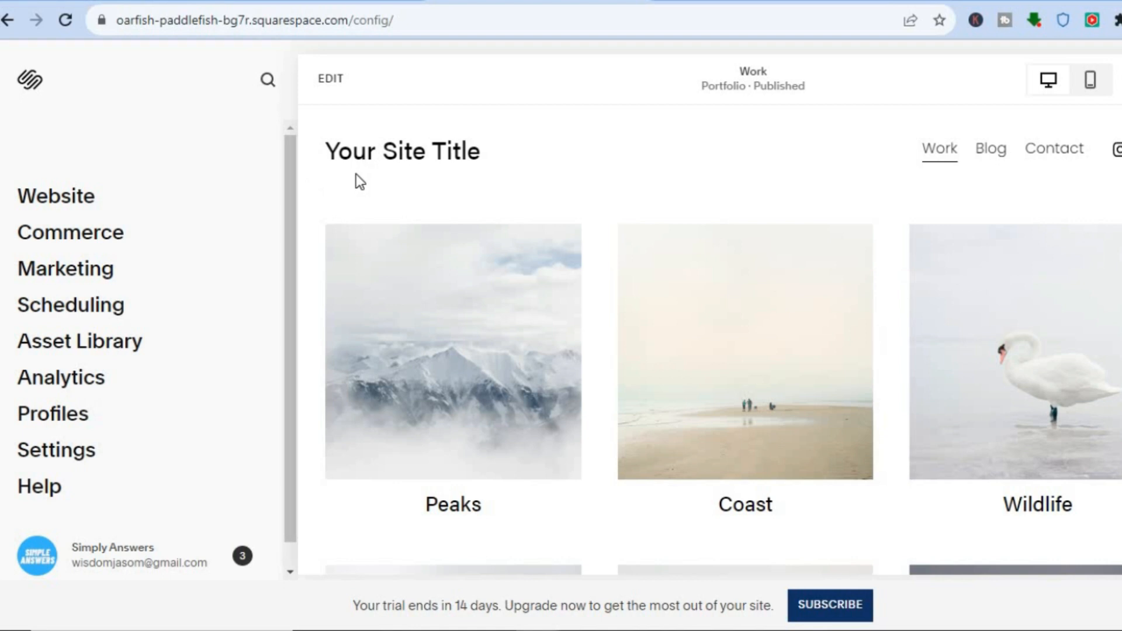
# Look over the Work portfolio page, put it in edit mode and open the management of its projects
pyautogui.click(326, 82)
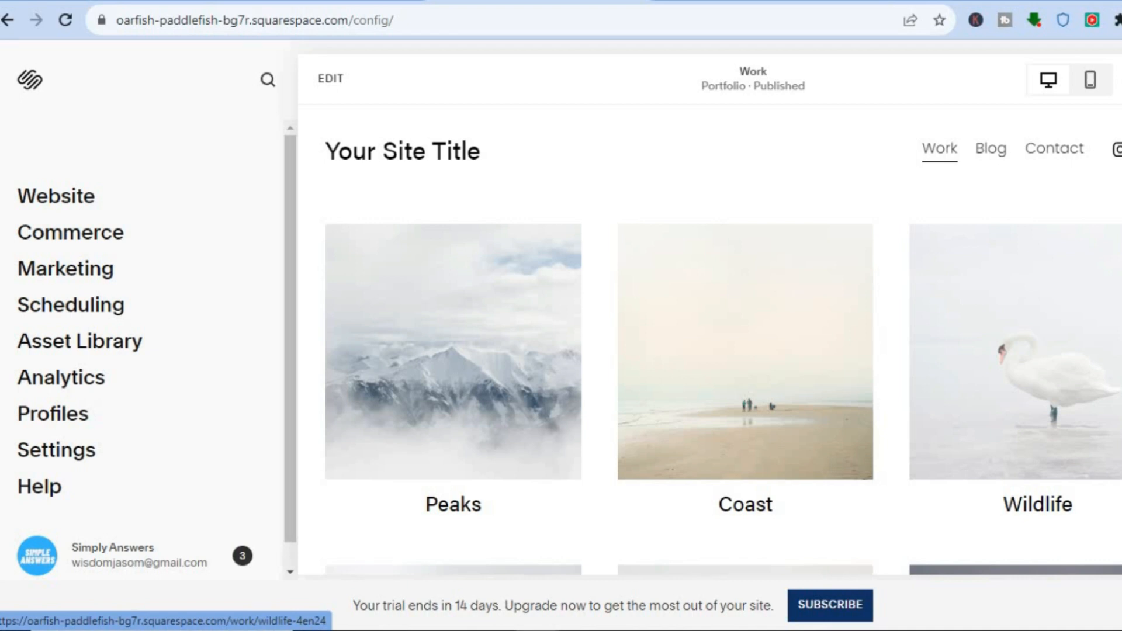
pyautogui.doubleClick(1009, 302)
pyautogui.scroll(-7, 710, 339)
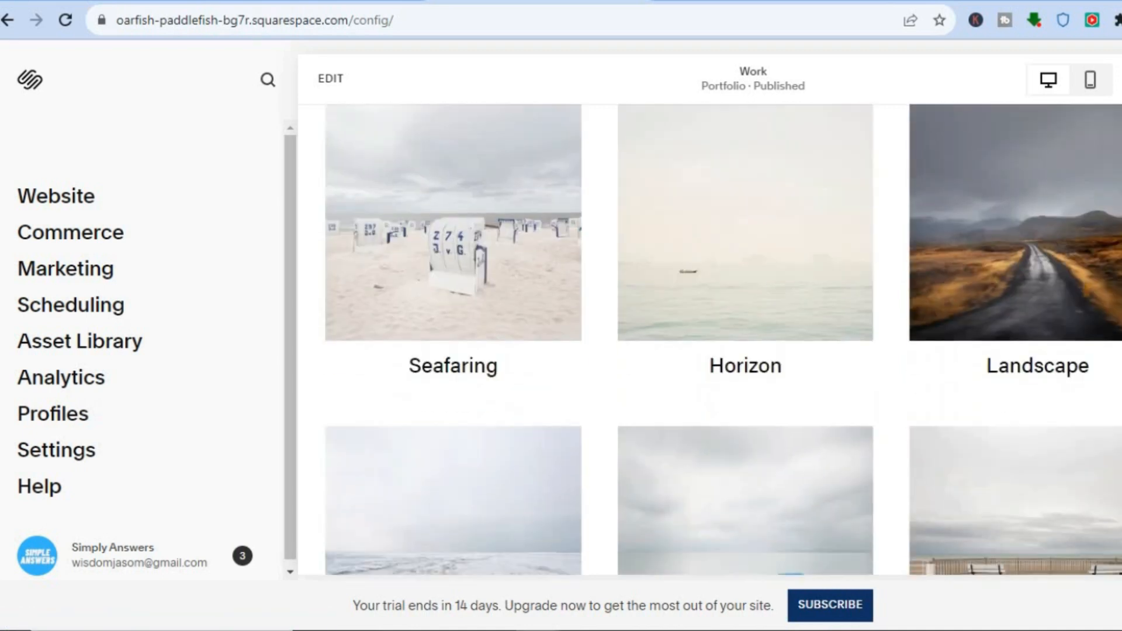
pyautogui.scroll(7, 710, 339)
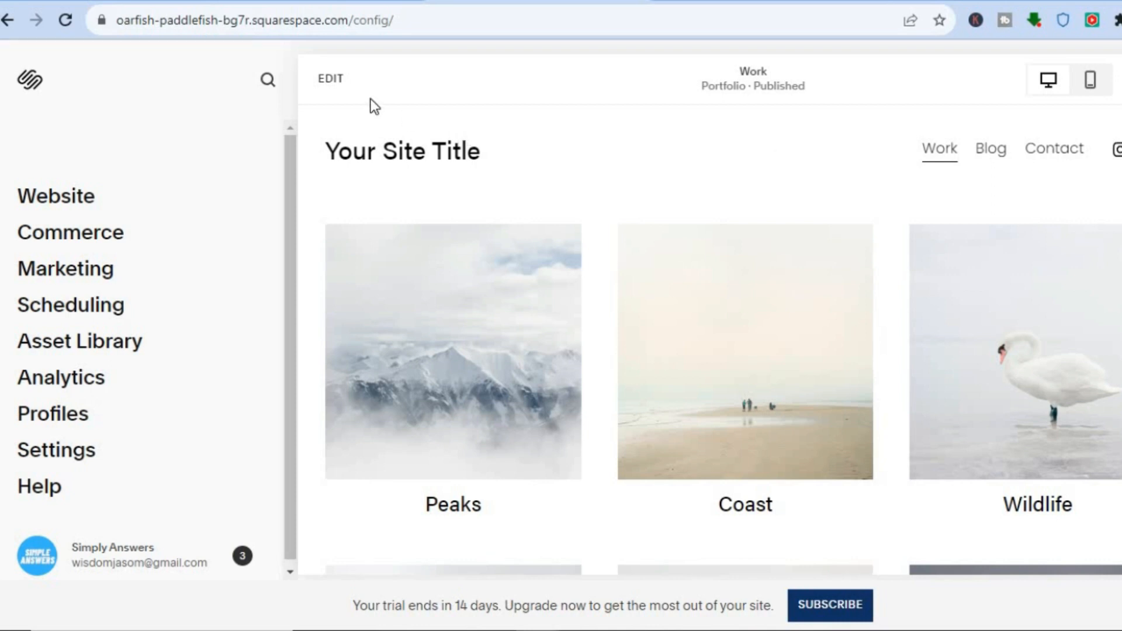
pyautogui.click(330, 81)
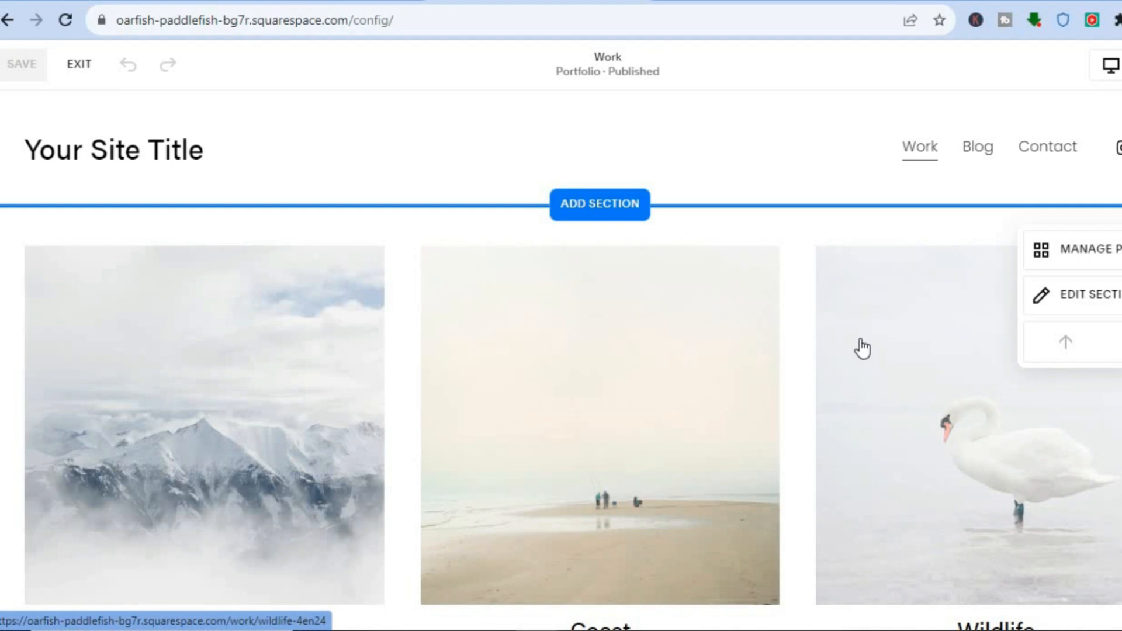
pyautogui.click(1071, 255)
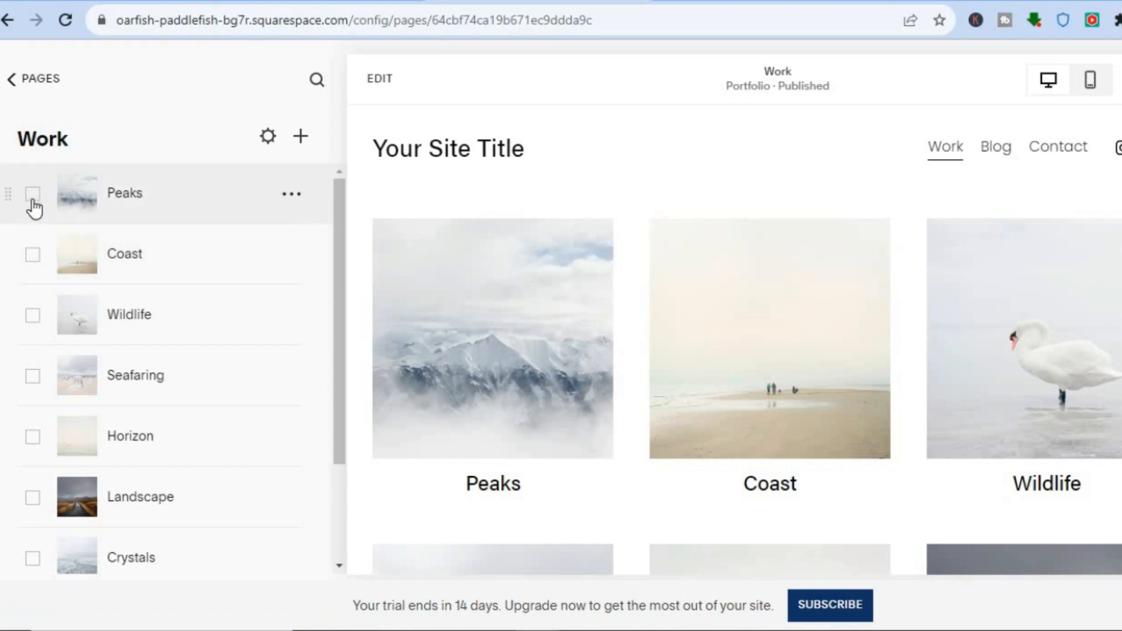
# Delete the Peaks project from the Work portfolio and confirm the deletion
pyautogui.click(33, 257)
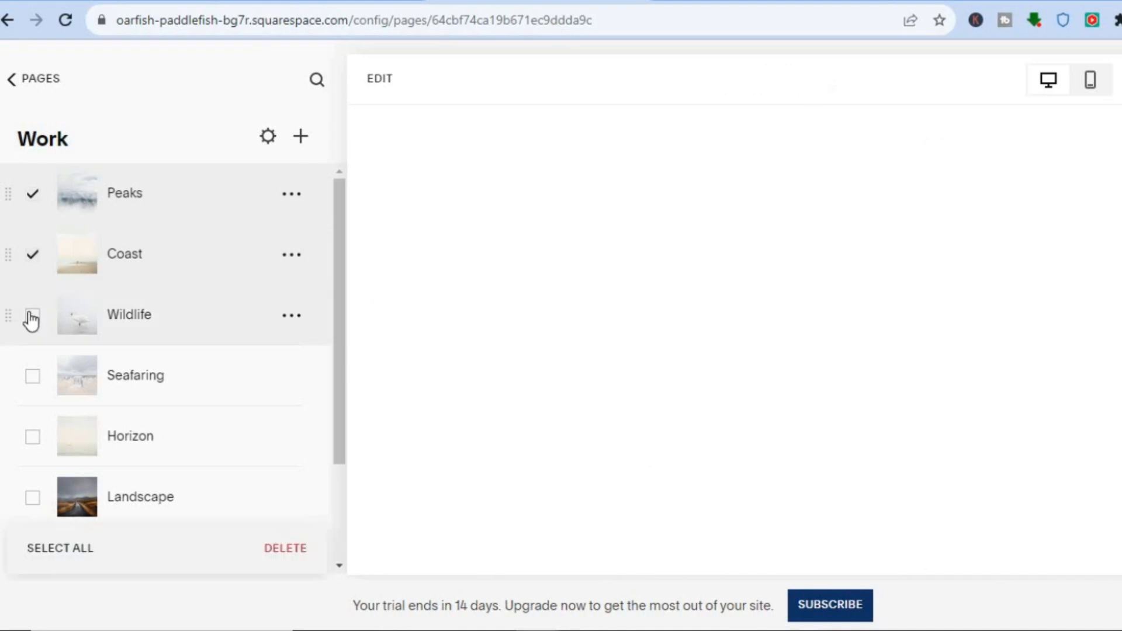
pyautogui.click(32, 316)
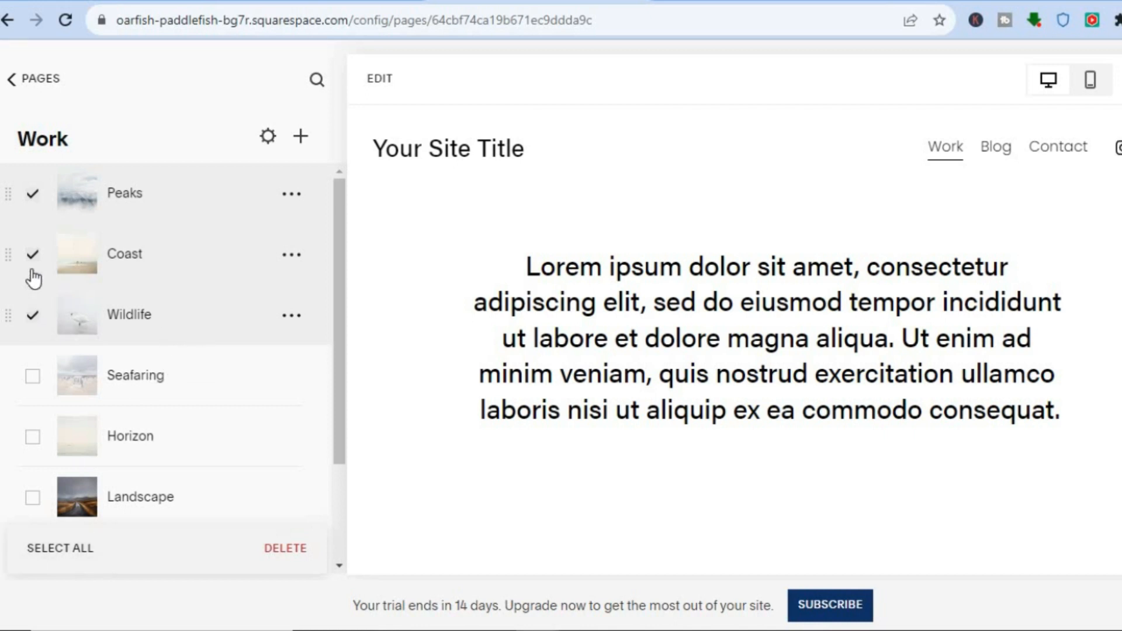
pyautogui.click(297, 198)
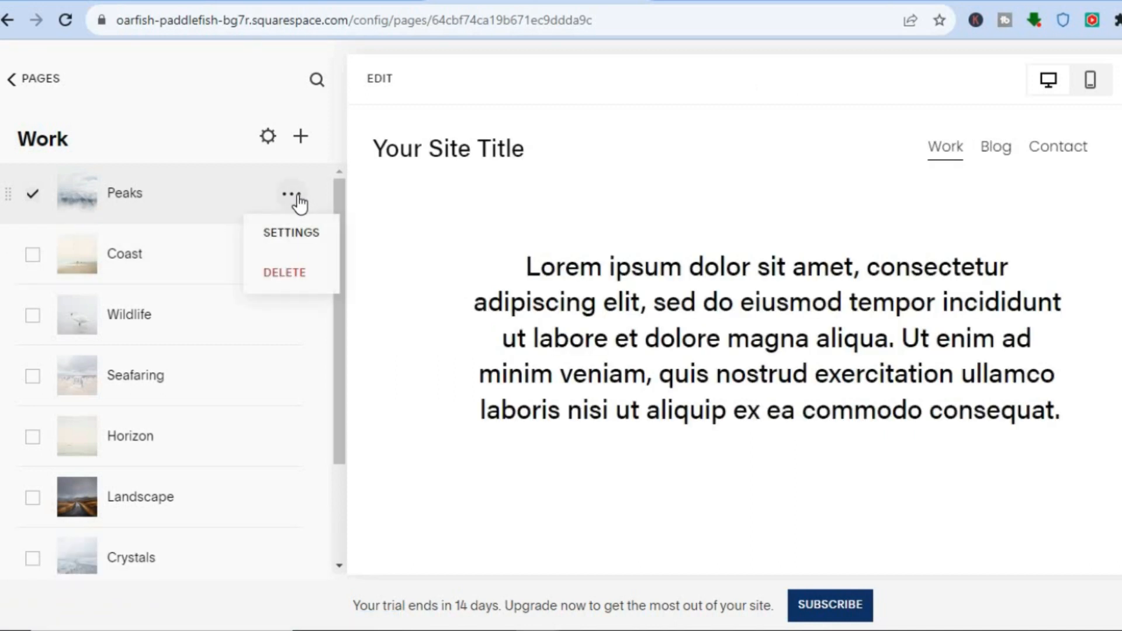
pyautogui.click(280, 273)
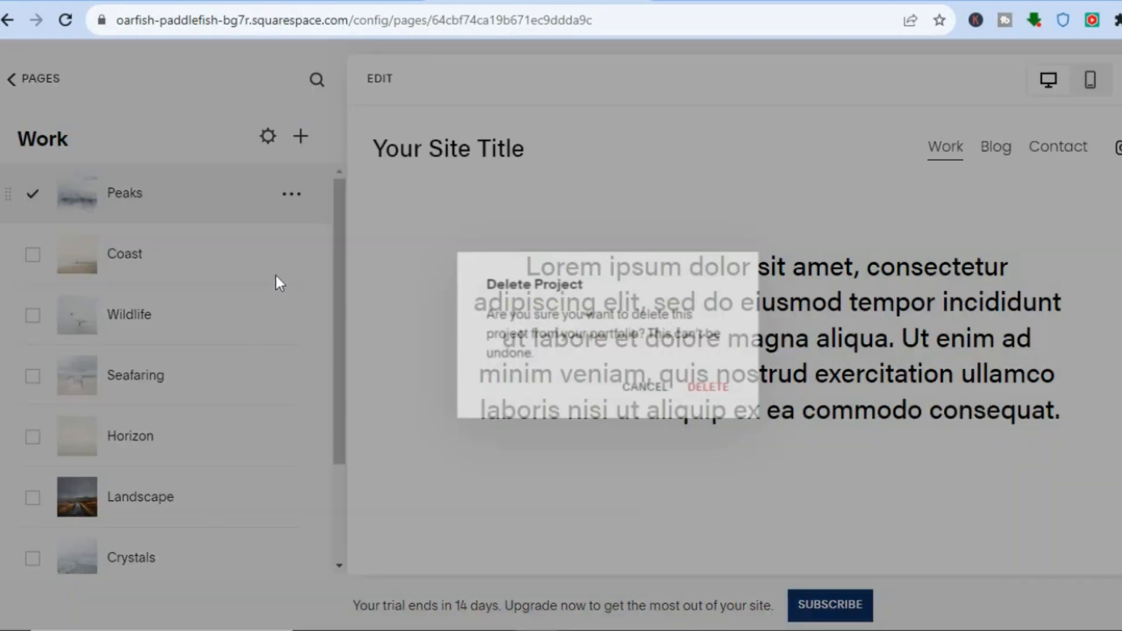
pyautogui.click(716, 391)
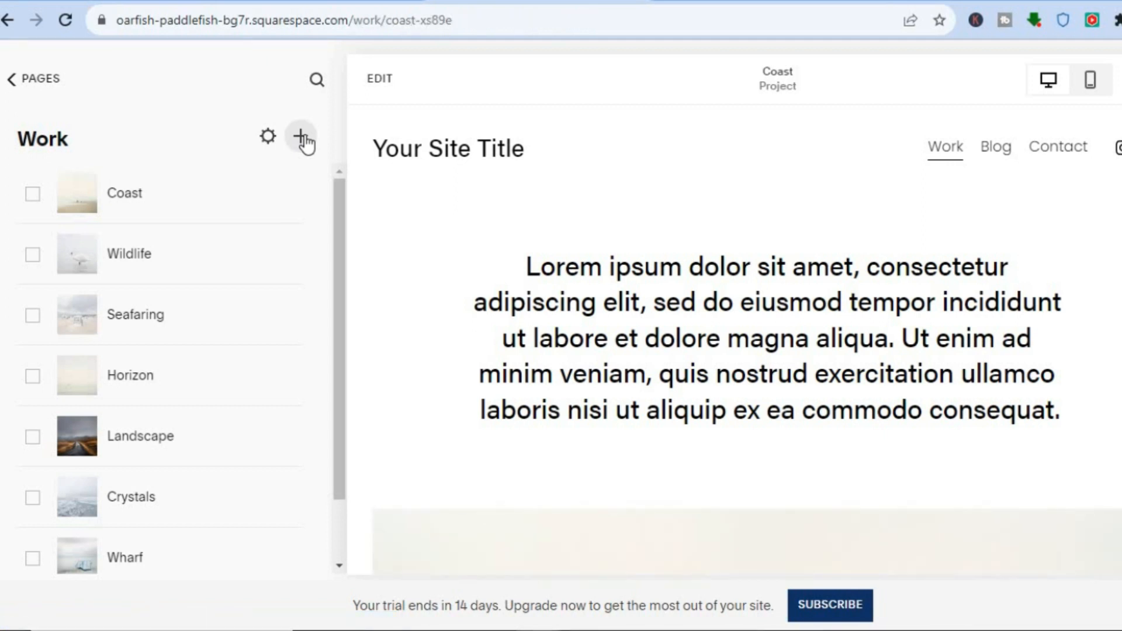
# View the options for adding a project to the Work portfolio, close them and return to the Pages list
pyautogui.click(301, 137)
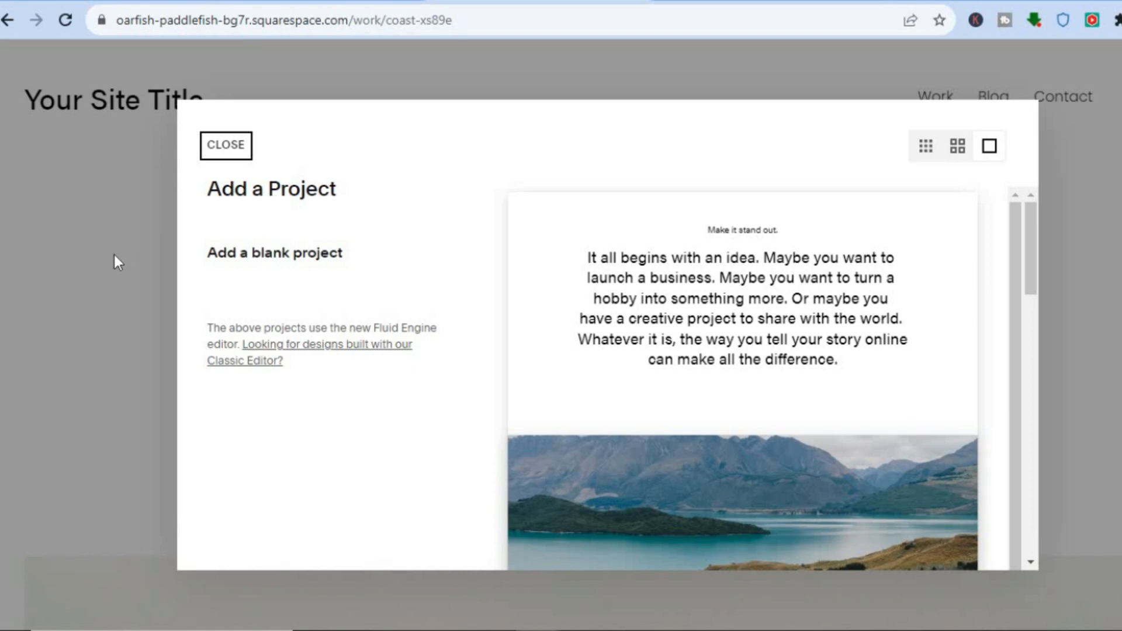
pyautogui.click(236, 145)
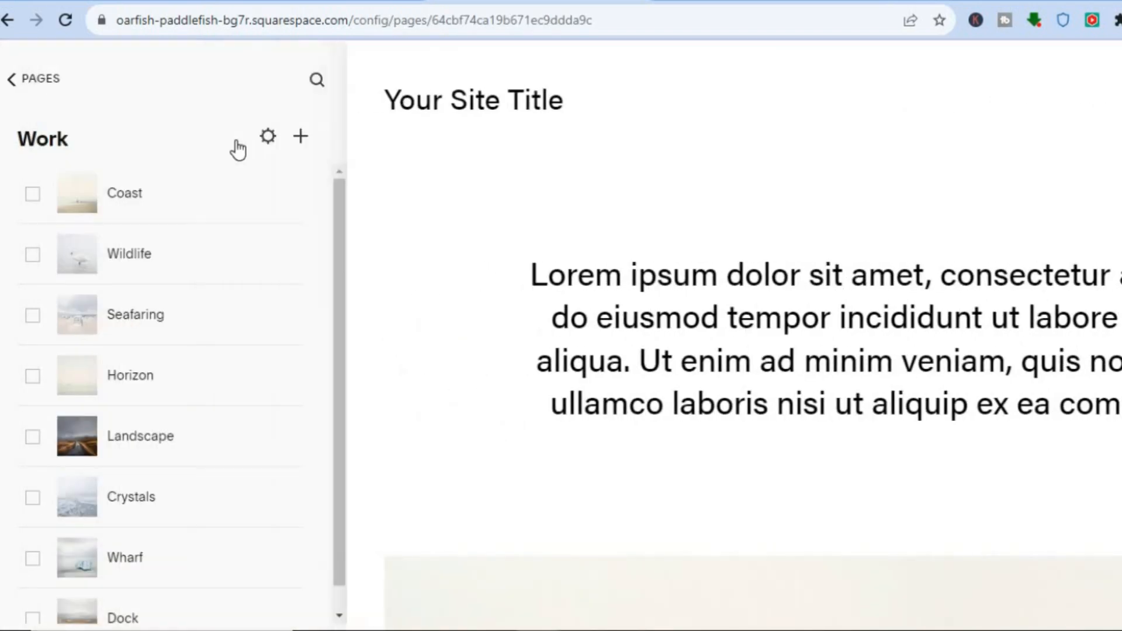
pyautogui.click(23, 79)
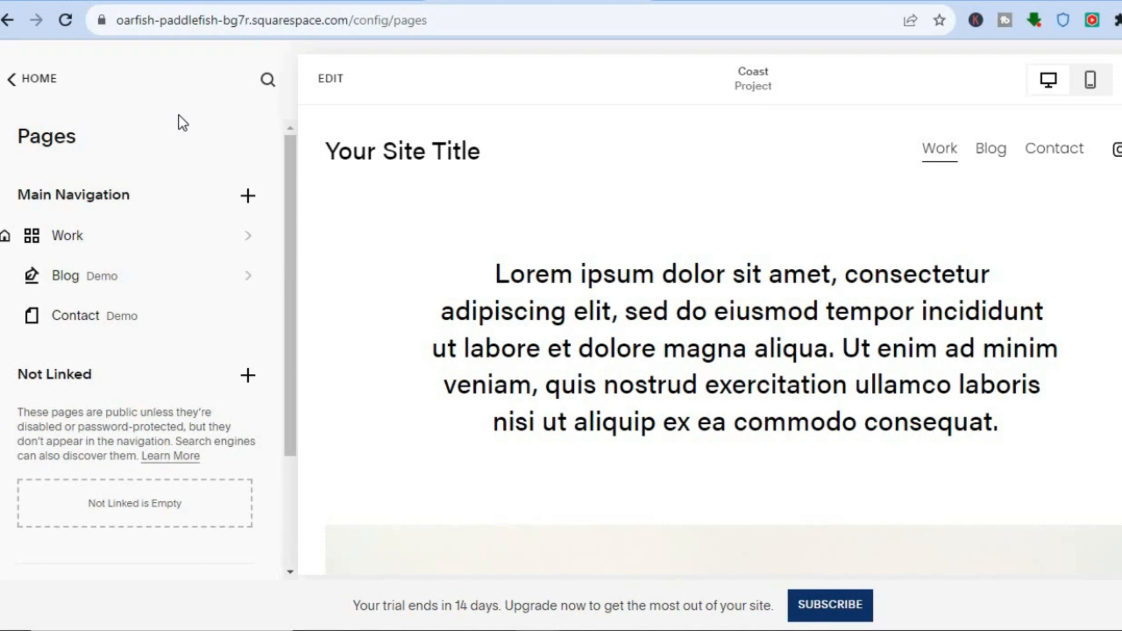
# Browse the page and collection types that can be added to the main navigation, then return to the home menu
pyautogui.click(248, 198)
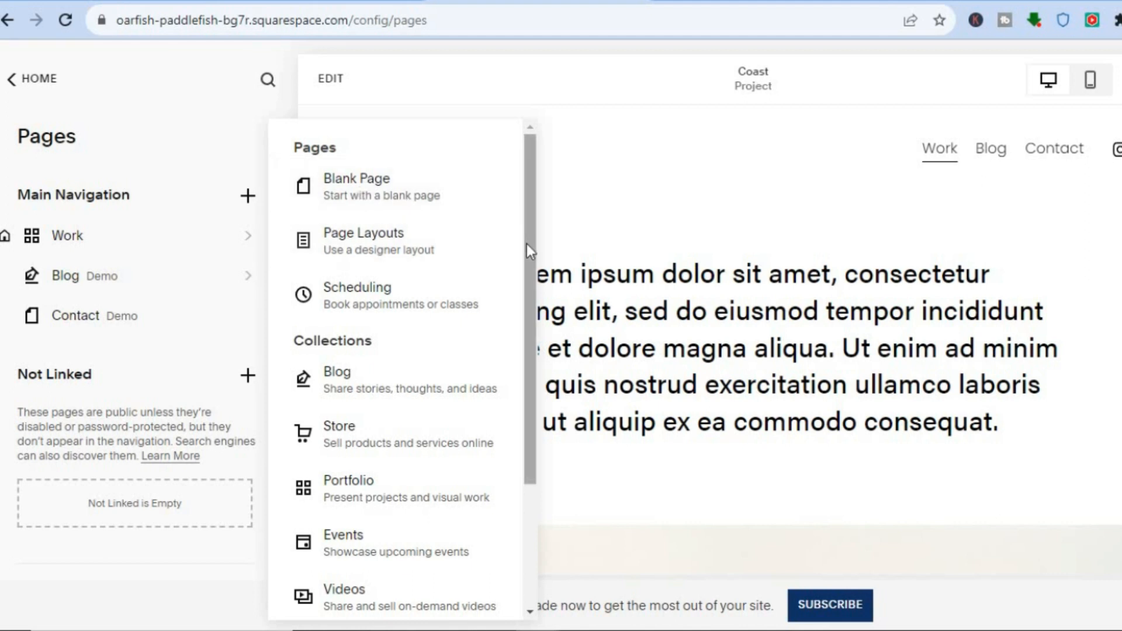
pyautogui.moveTo(527, 244); pyautogui.dragTo(521, 340)
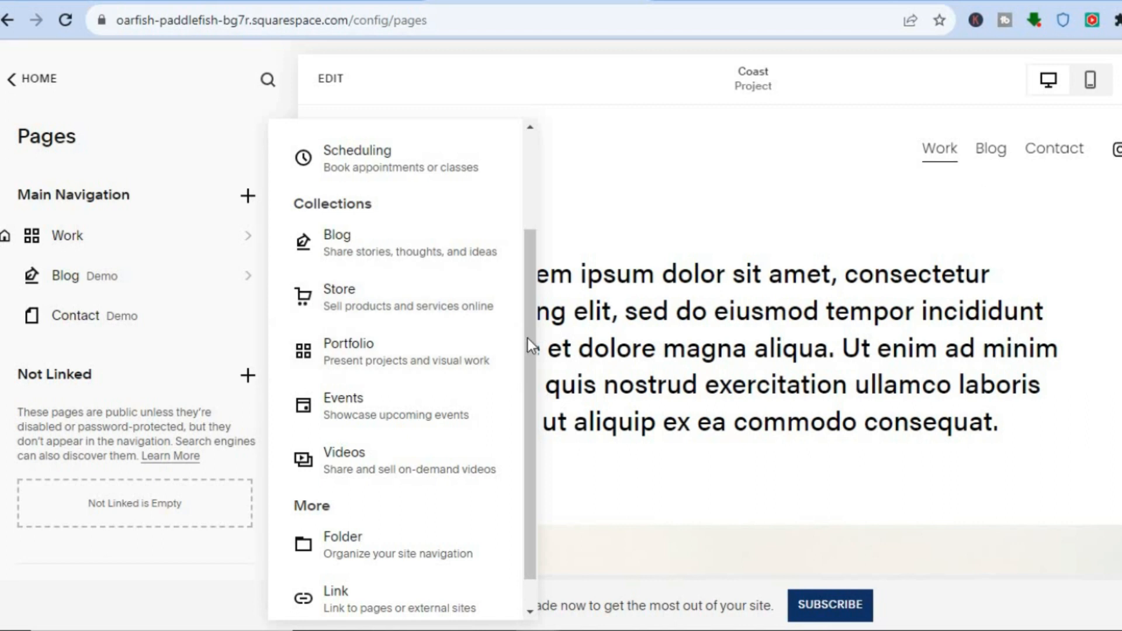
pyautogui.moveTo(527, 346); pyautogui.dragTo(524, 398)
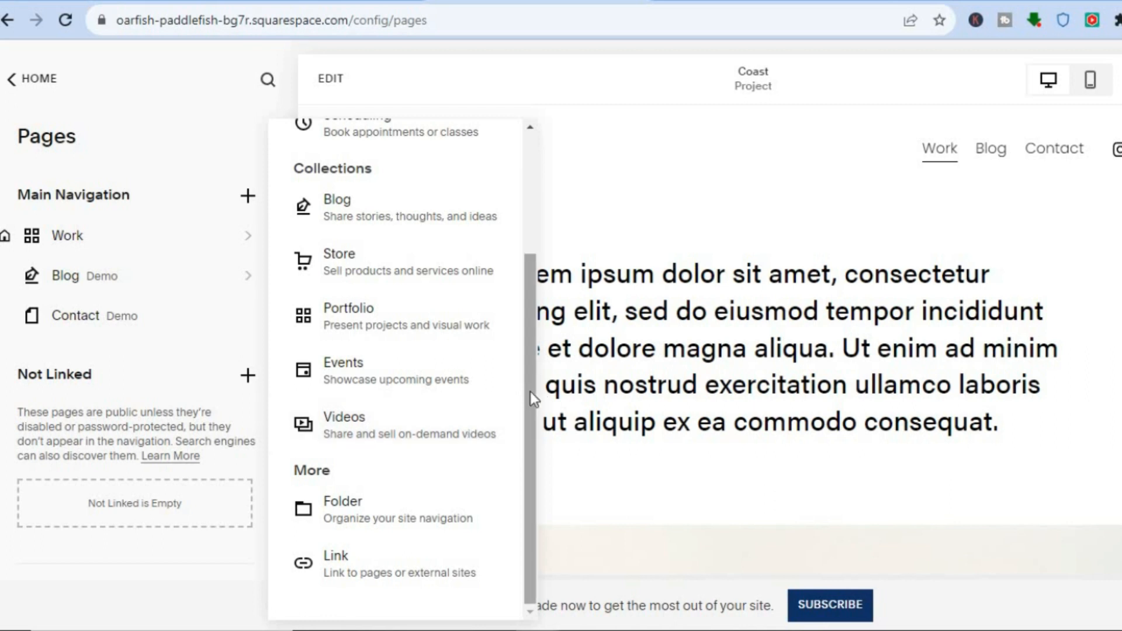
pyautogui.moveTo(531, 391); pyautogui.dragTo(536, 227)
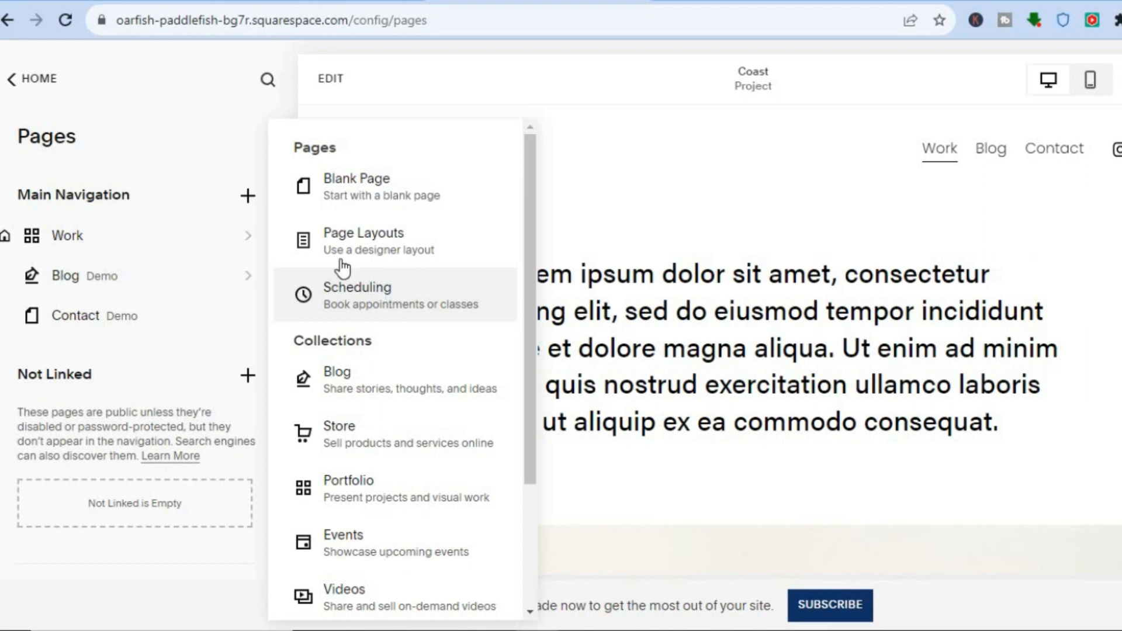
pyautogui.click(131, 111)
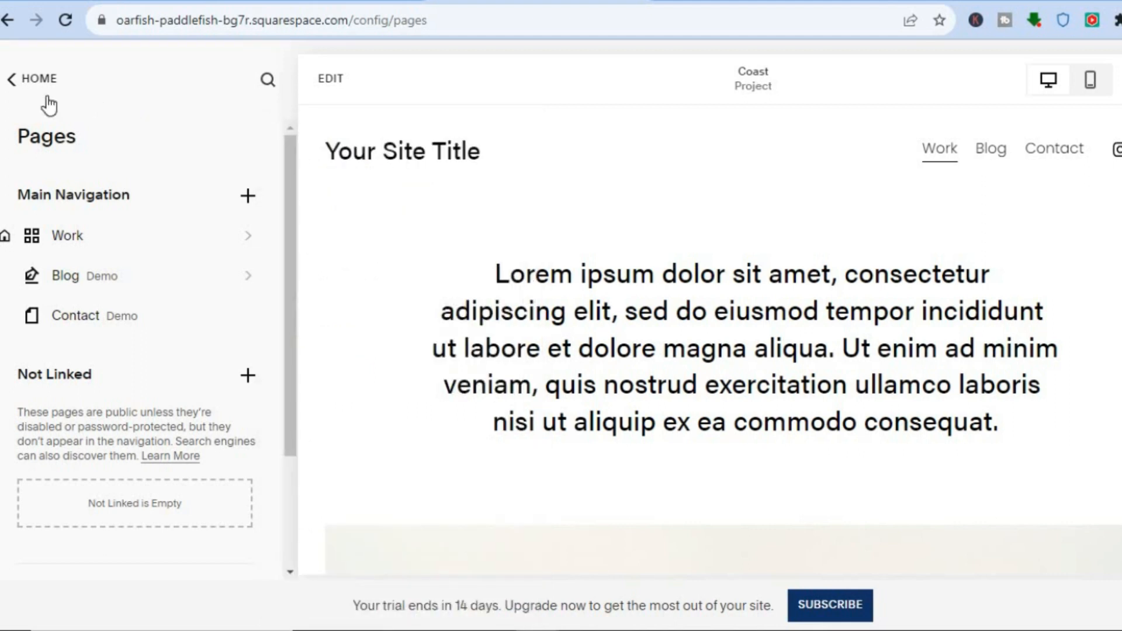
pyautogui.click(22, 83)
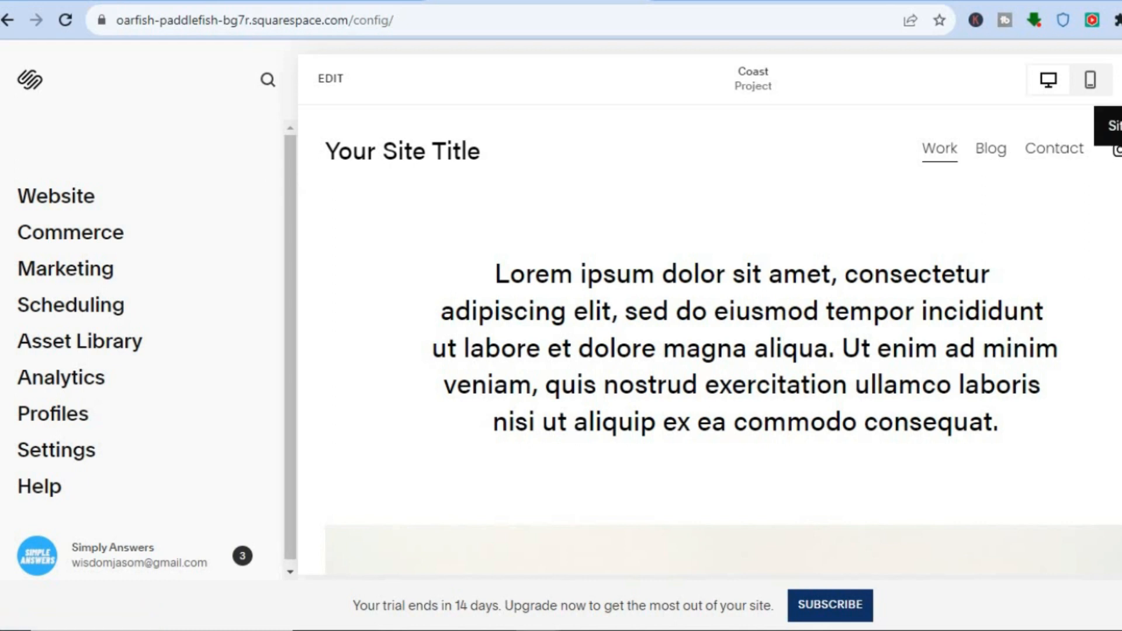
# Examine the font pack, base size and global text styles in Site Styles, then return to the style categories
pyautogui.click(1120, 79)
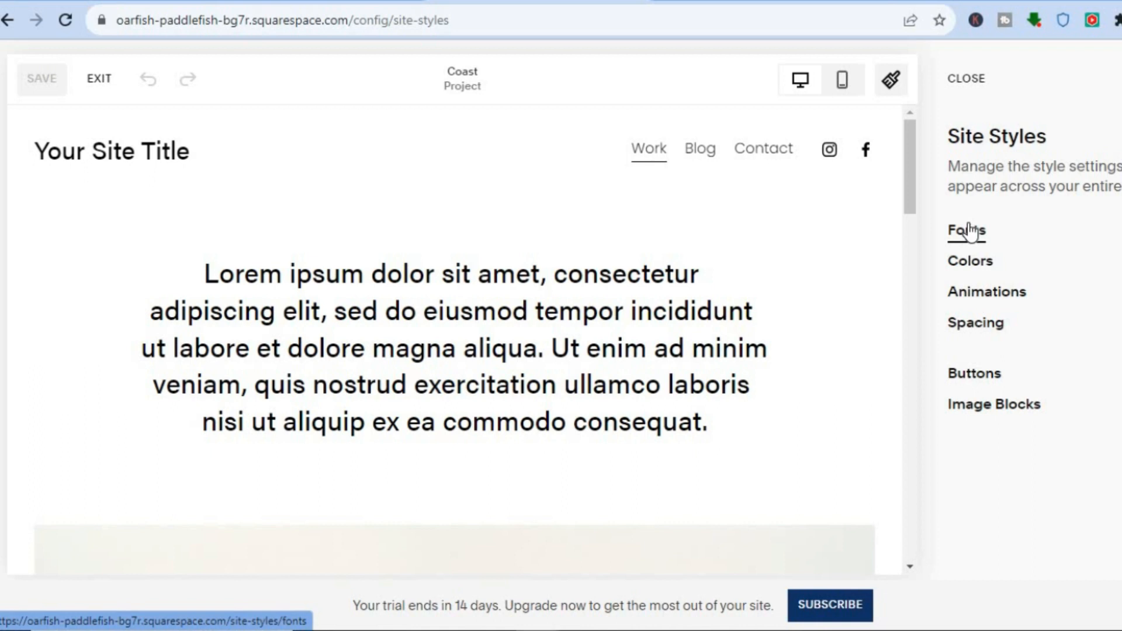
pyautogui.click(970, 231)
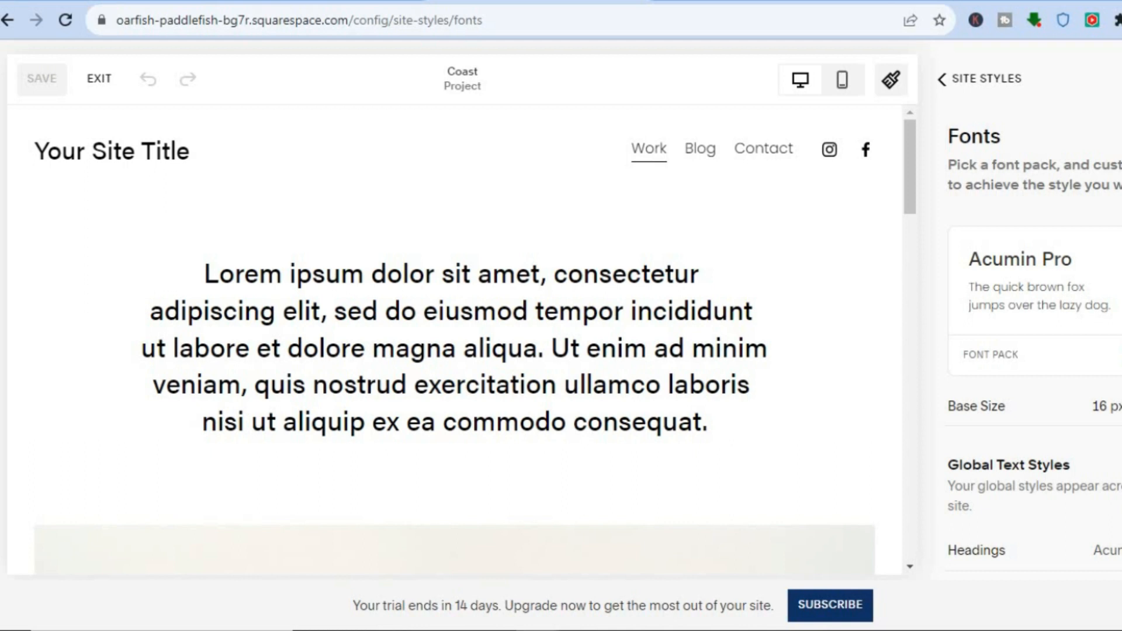
pyautogui.scroll(-4, 1035, 350)
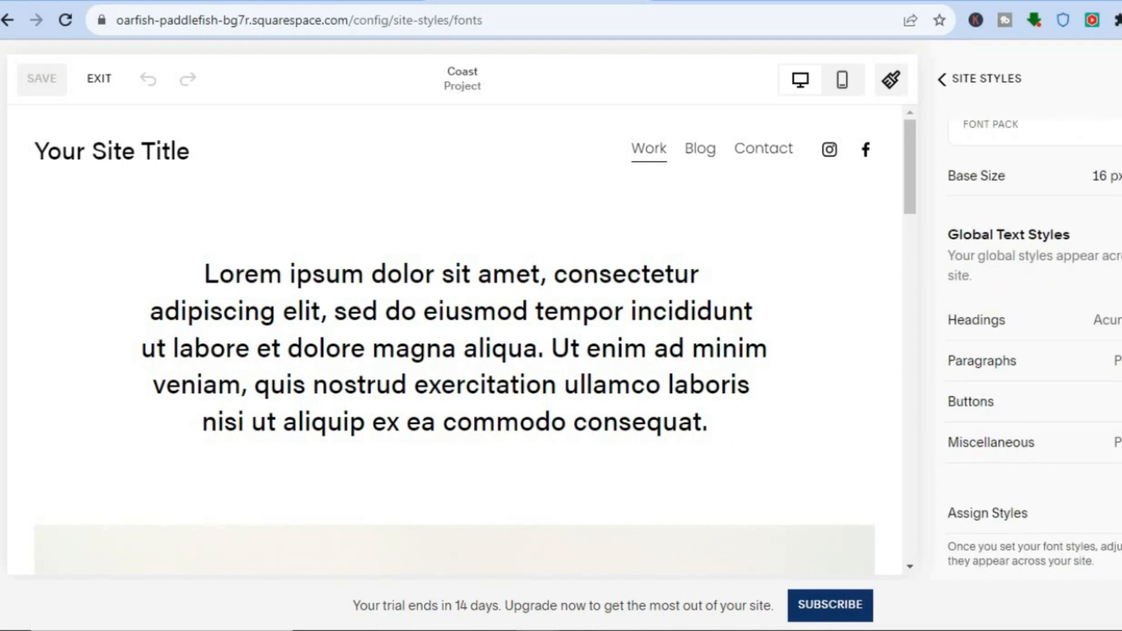
pyautogui.scroll(-1, 1034, 339)
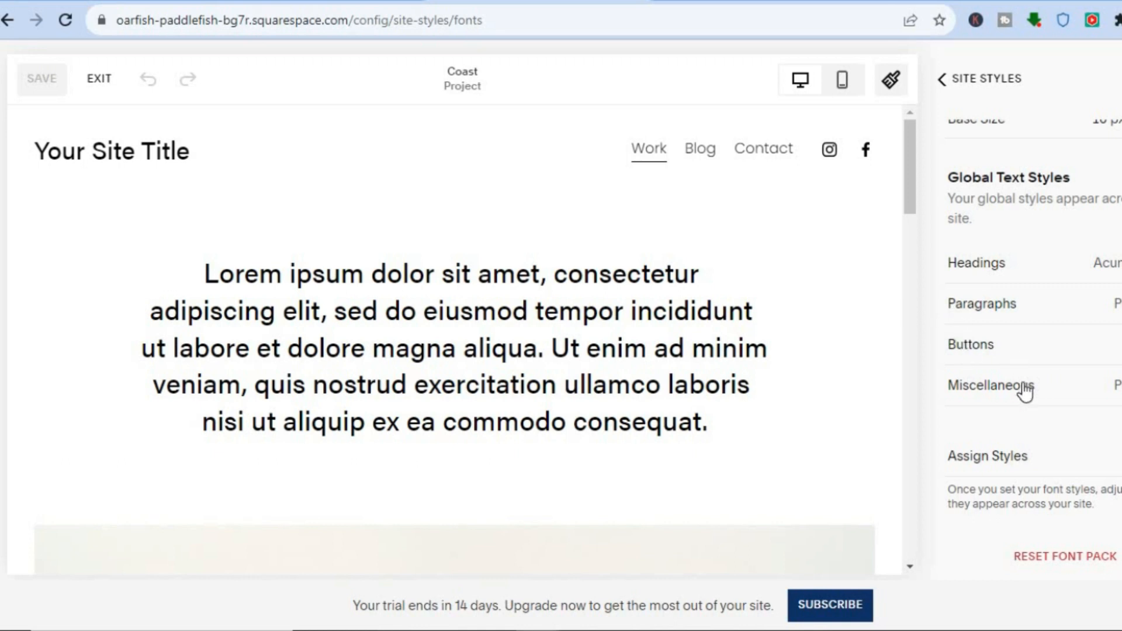
pyautogui.scroll(5, 1029, 339)
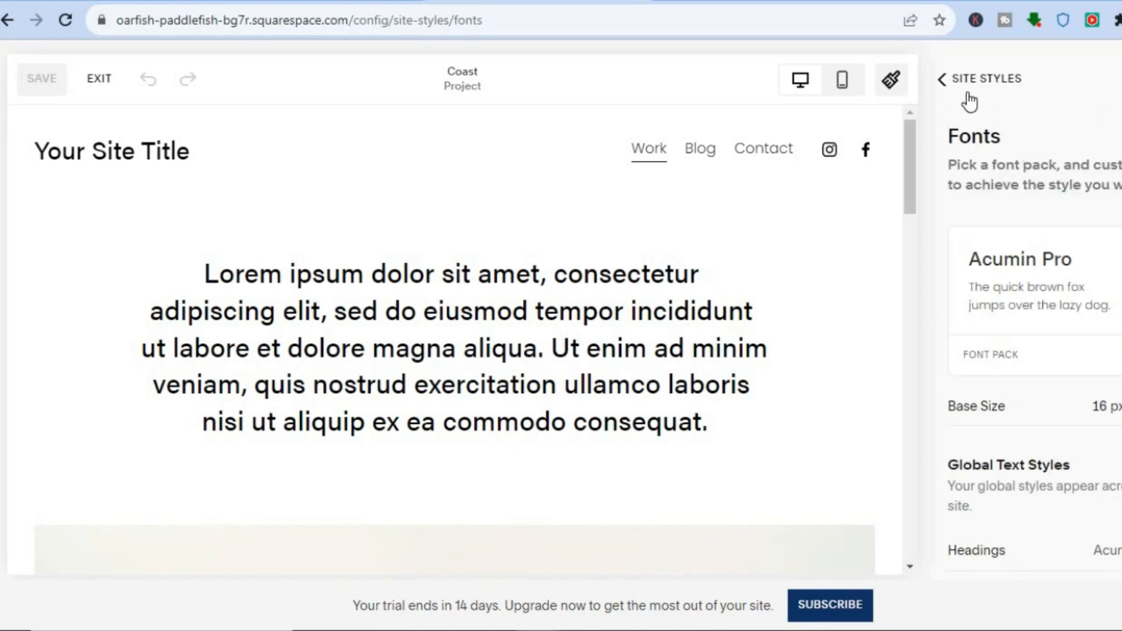
pyautogui.click(939, 81)
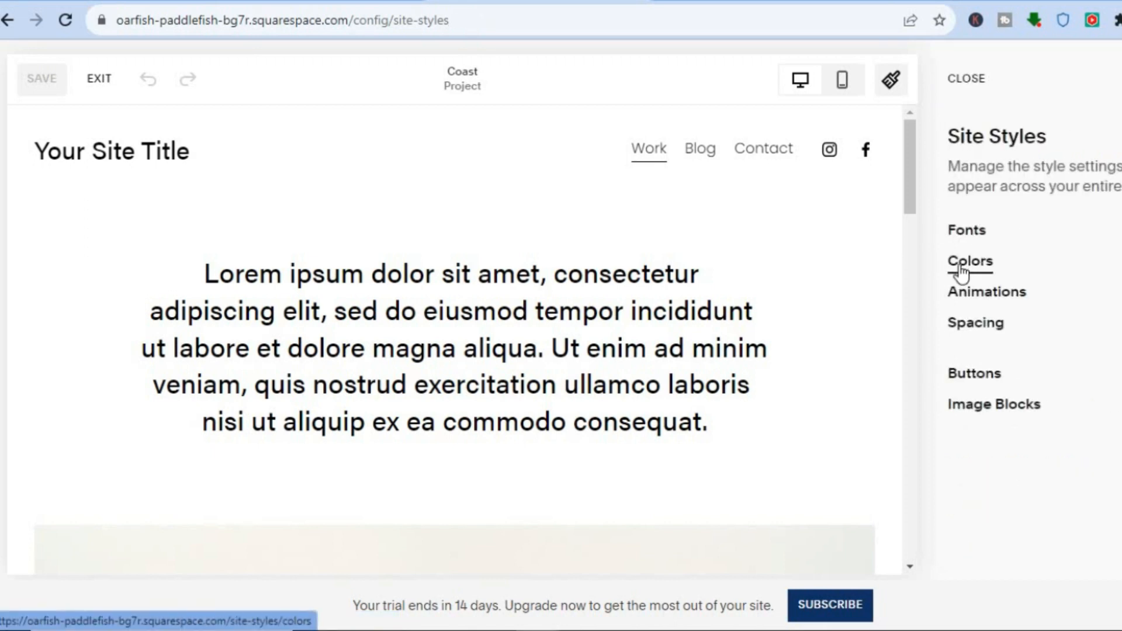
# Review the site's color palette and themes, open the Lightest 1 section theme, save the site styles and exit the style editor
pyautogui.click(962, 270)
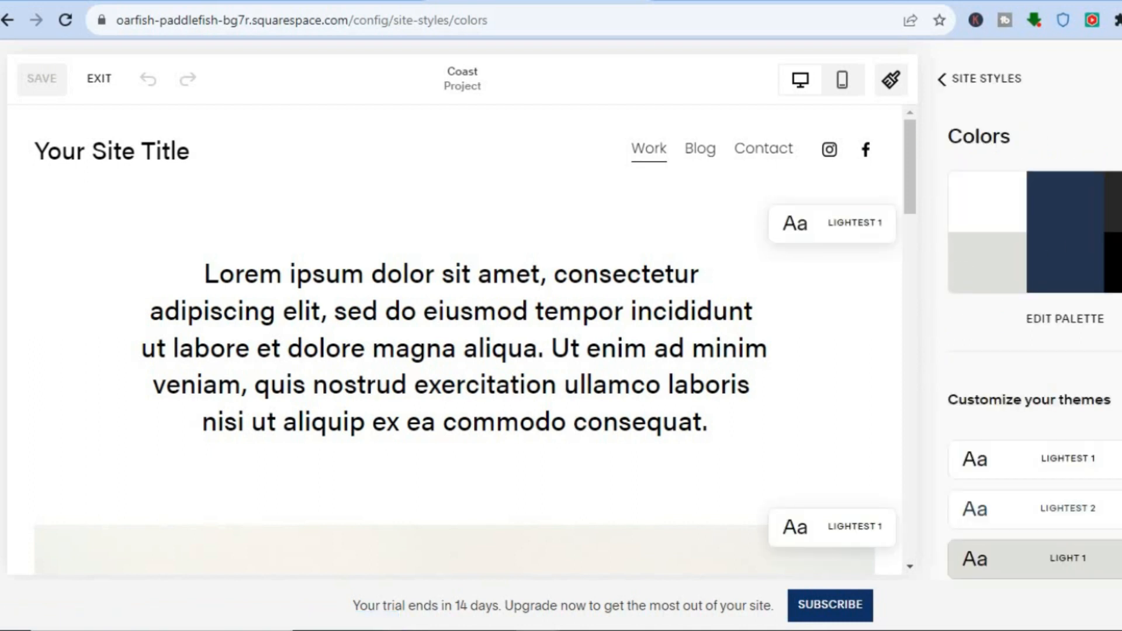
pyautogui.scroll(-6, 1035, 350)
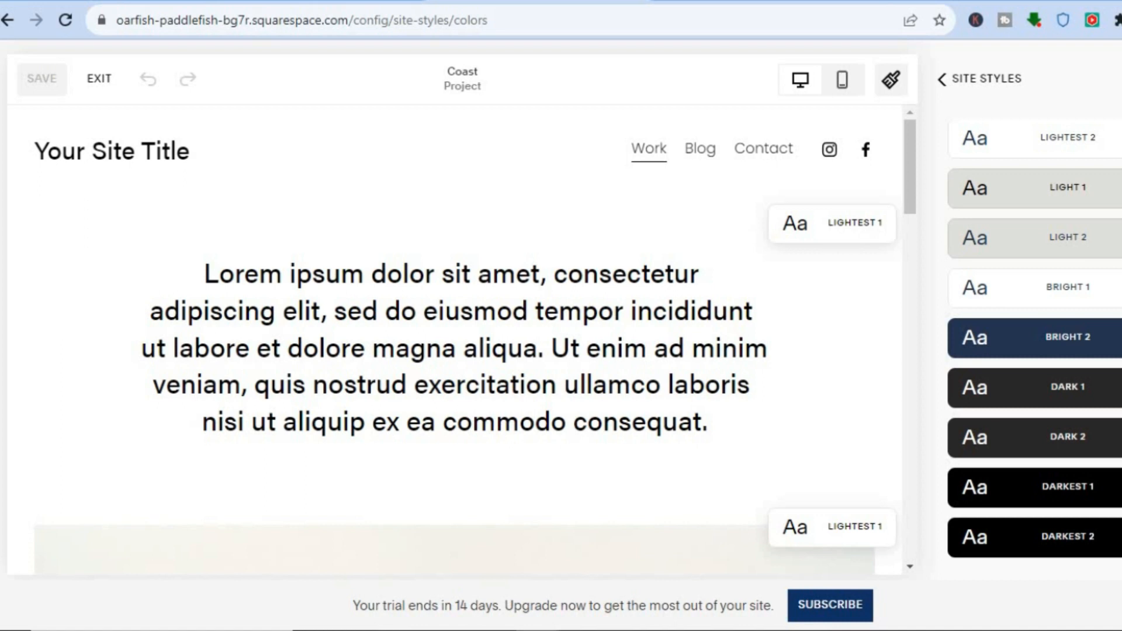
pyautogui.scroll(4, 1072, 264)
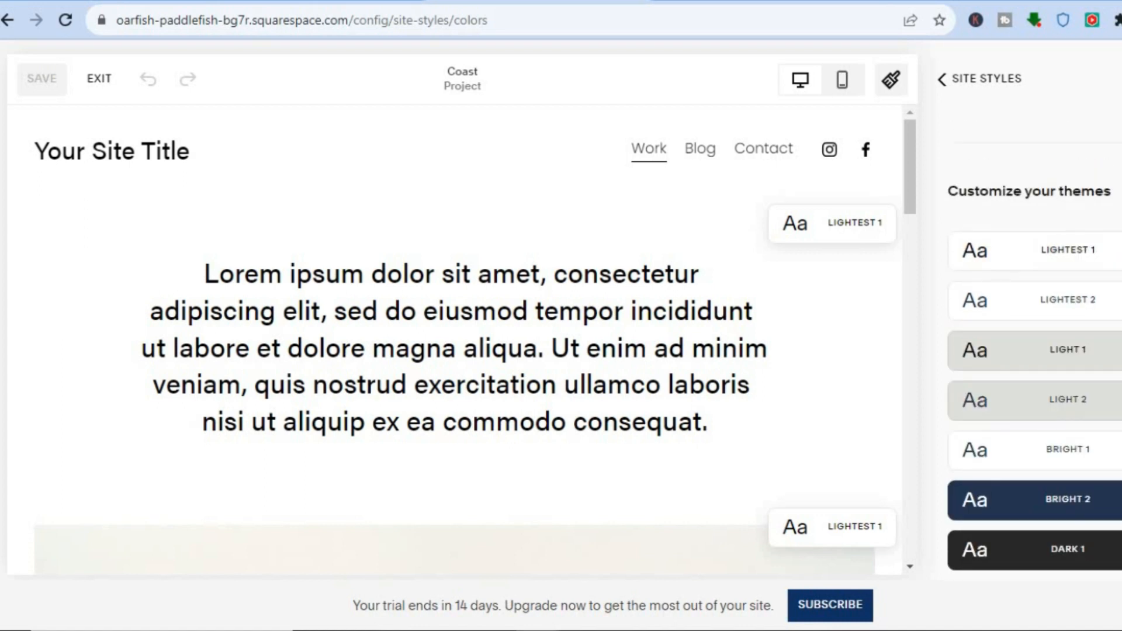
pyautogui.click(1054, 506)
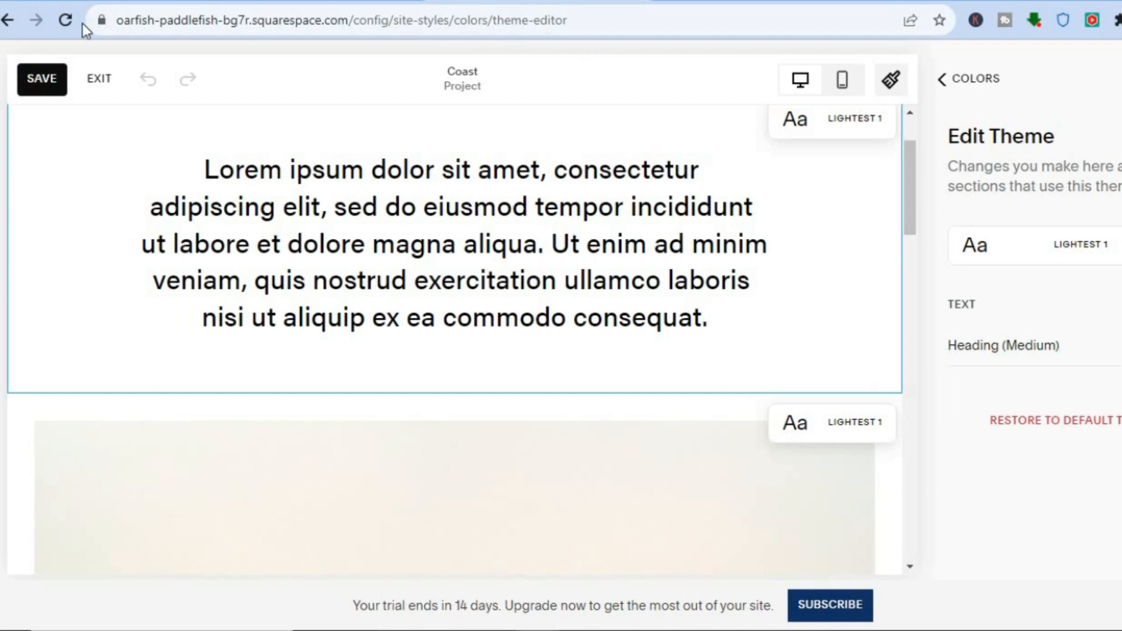
pyautogui.click(20, 84)
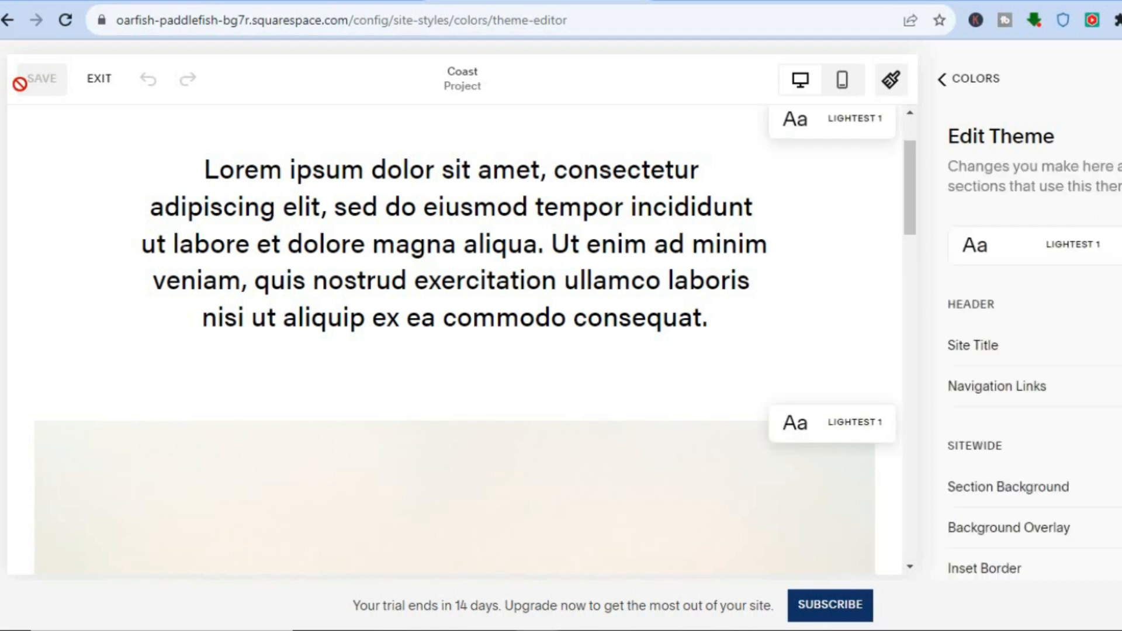
pyautogui.click(98, 82)
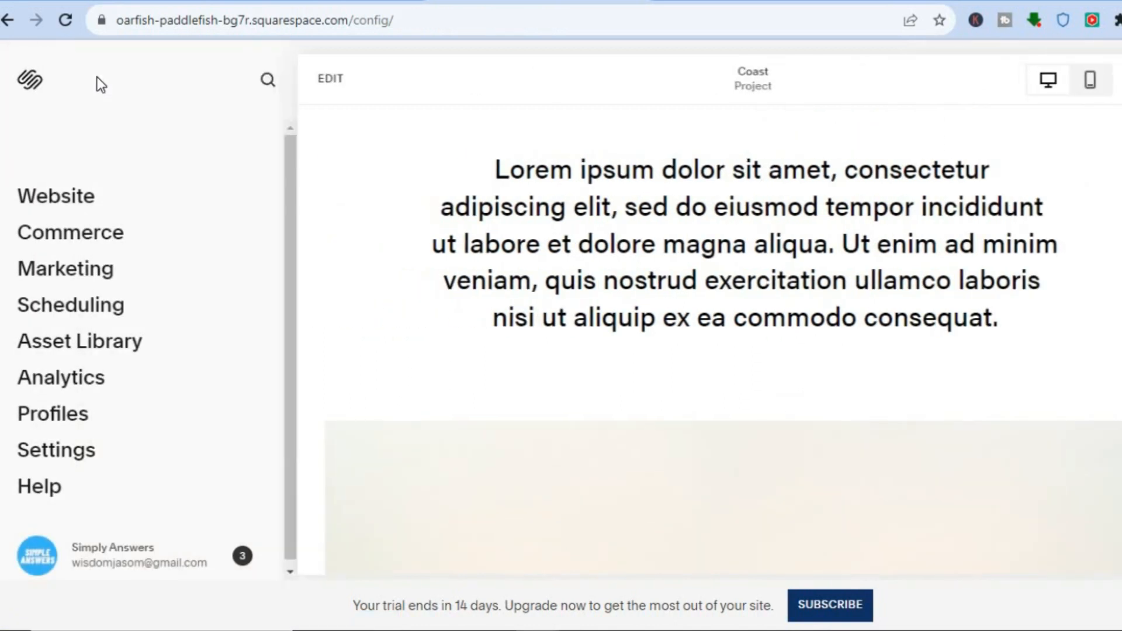
# Dismiss the Analytics introduction, examine the Sales and Traffic overviews and return to the home menu
pyautogui.click(114, 234)
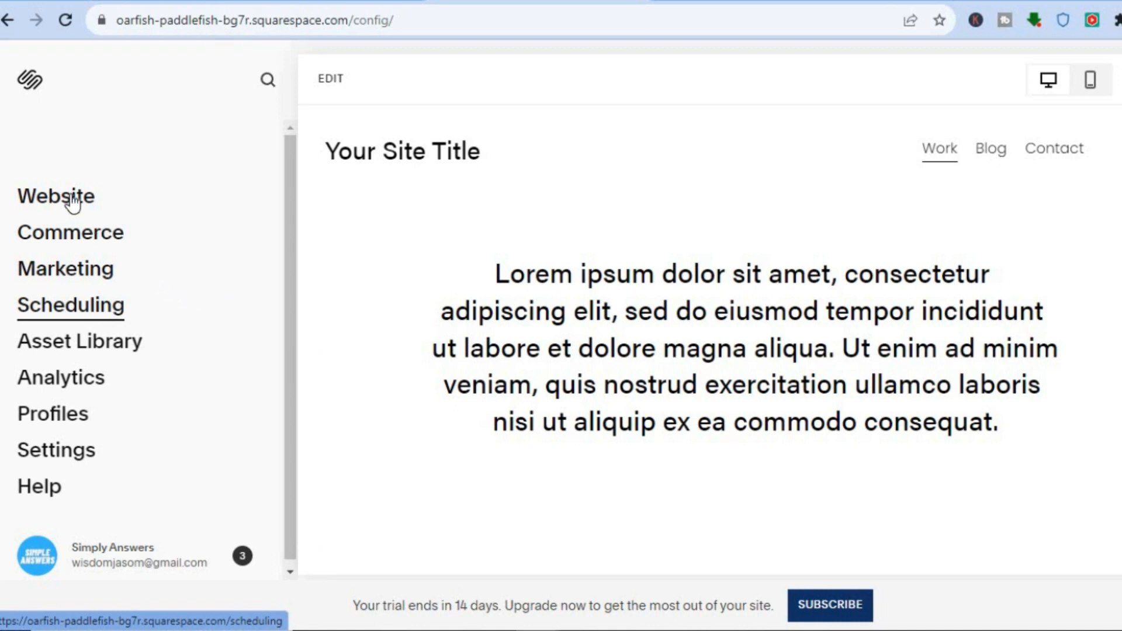
pyautogui.click(83, 385)
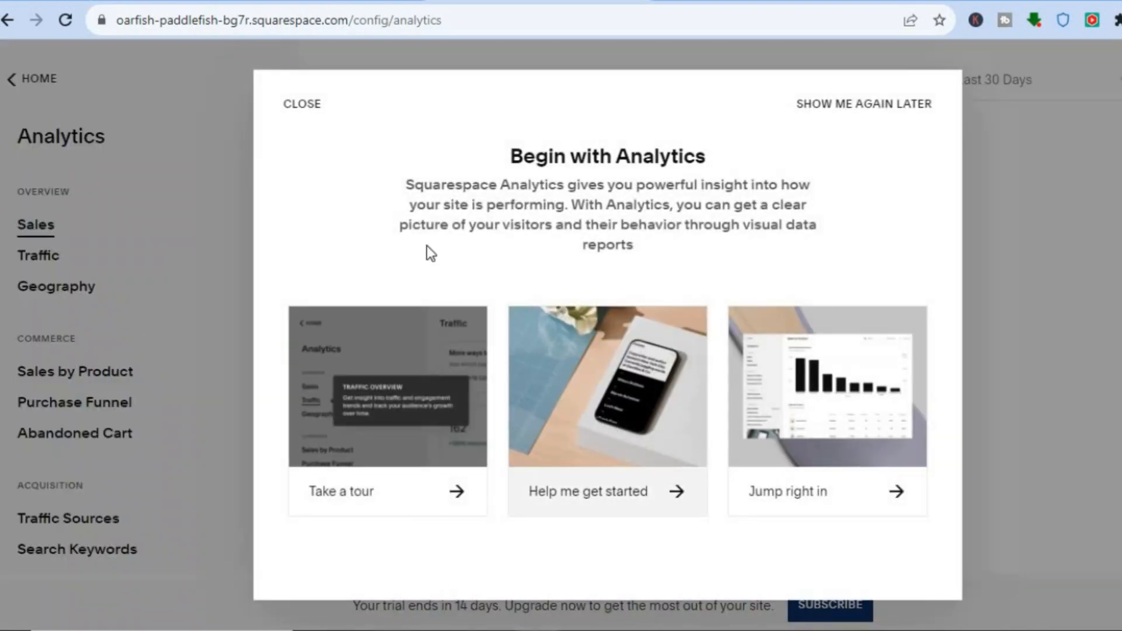
pyautogui.click(297, 105)
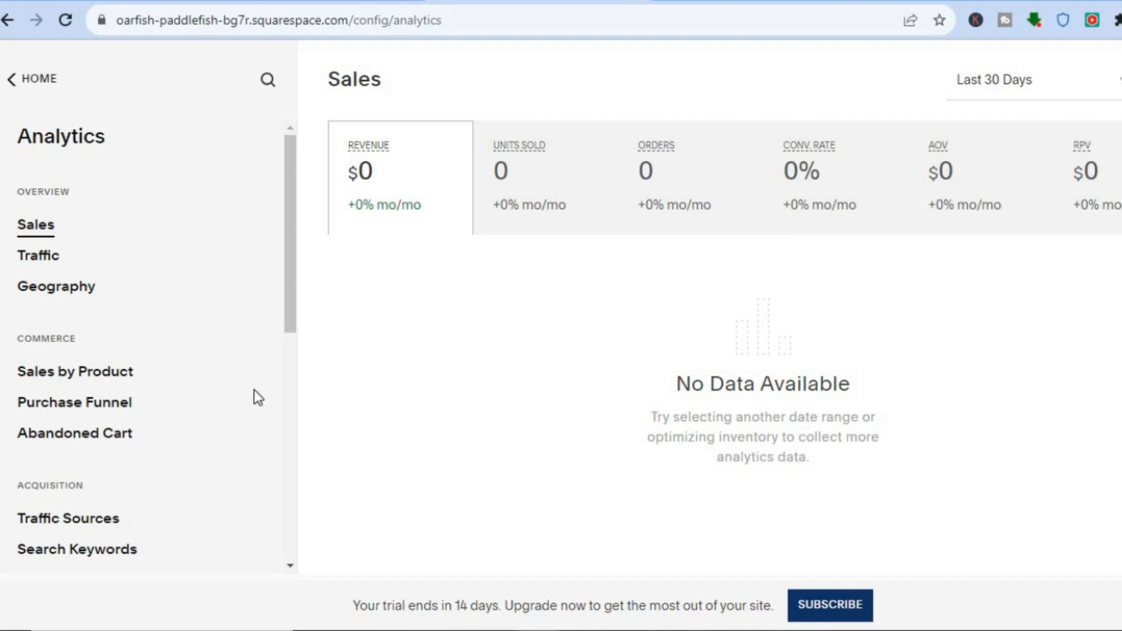
pyautogui.click(47, 255)
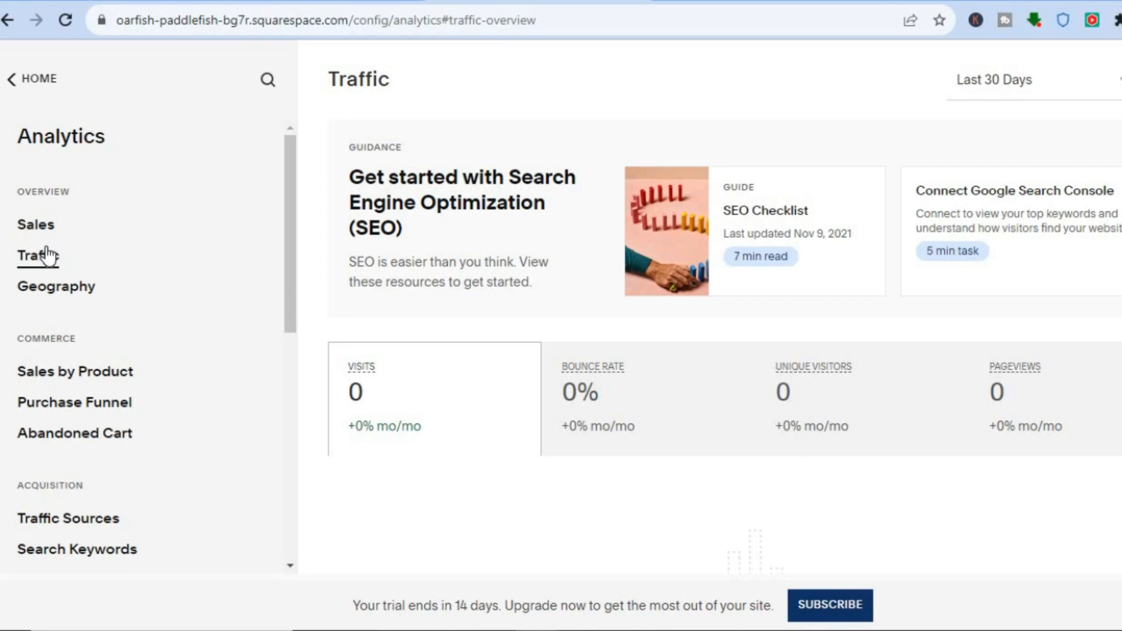
pyautogui.click(34, 82)
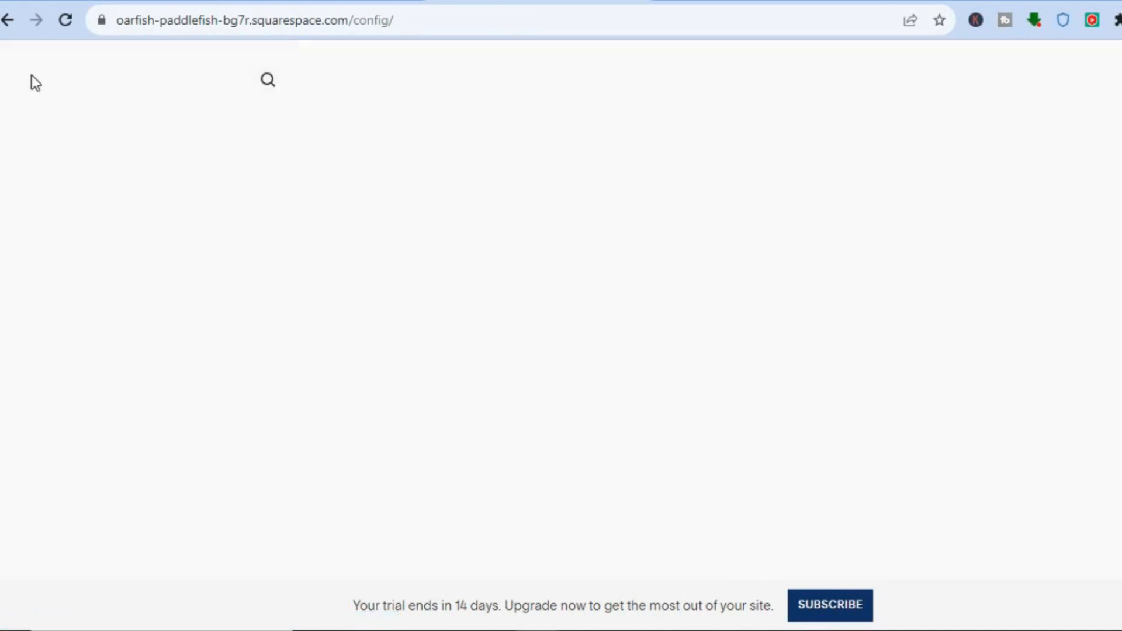